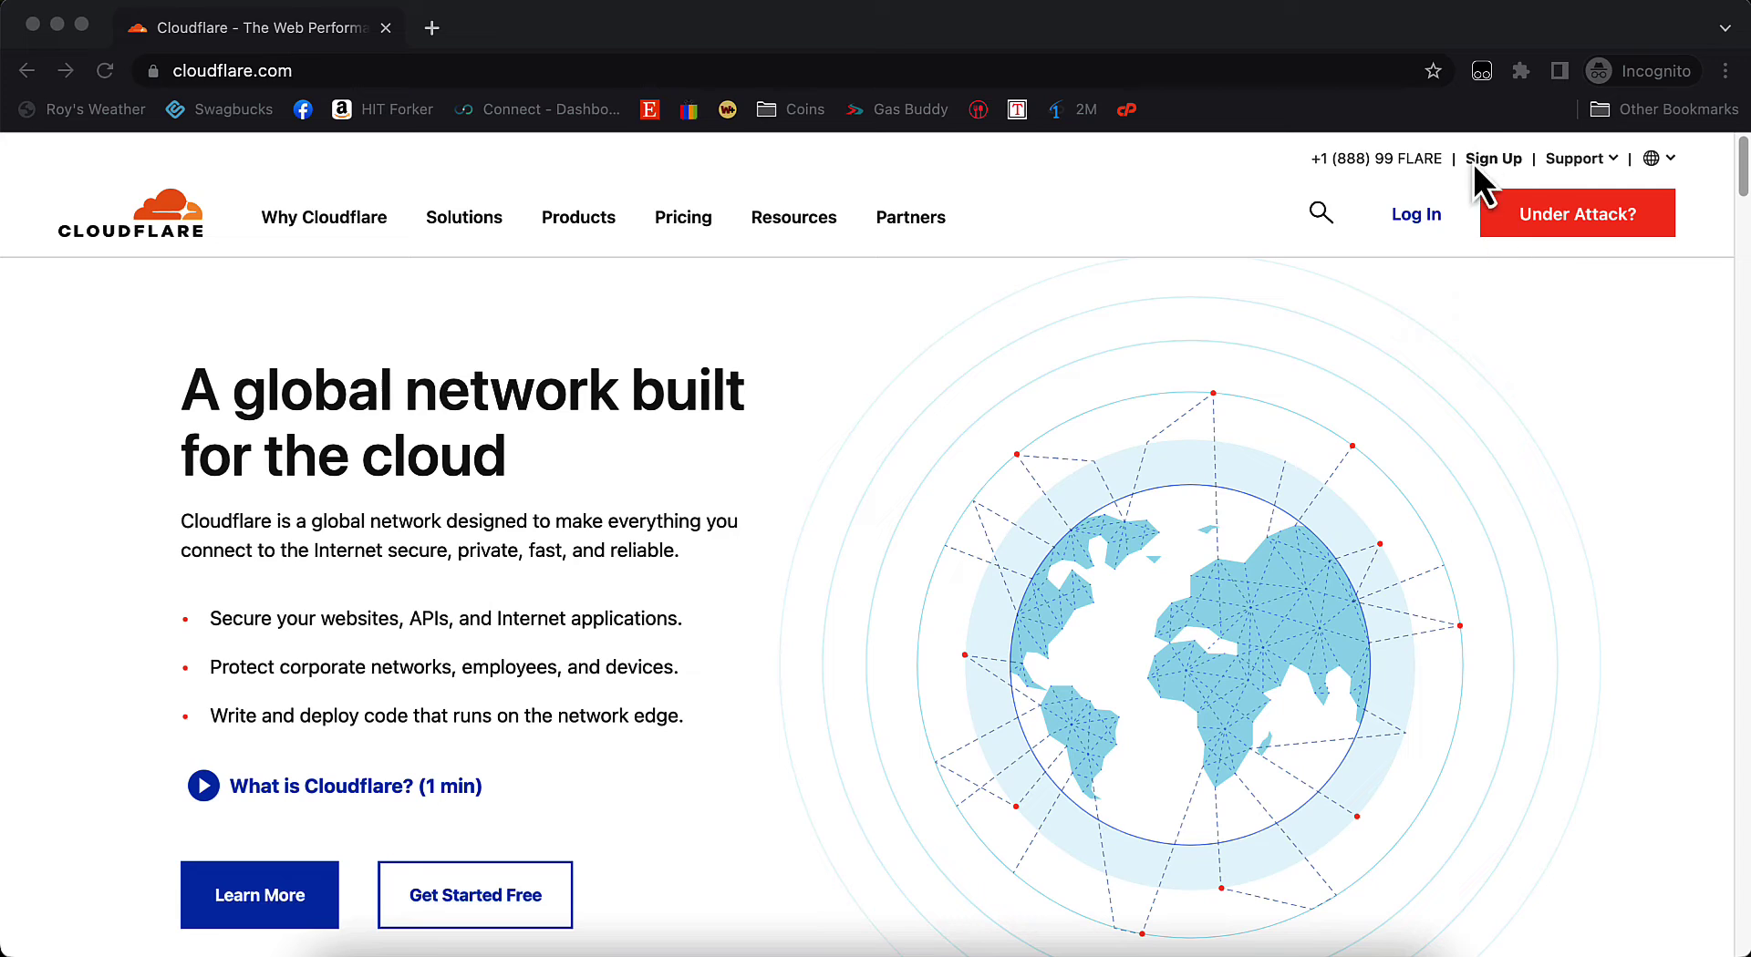
# Step: Open Cloudflare's sign-up page from the Sign Up link on the cloudflare.com homepage
pyautogui.click(1494, 291)
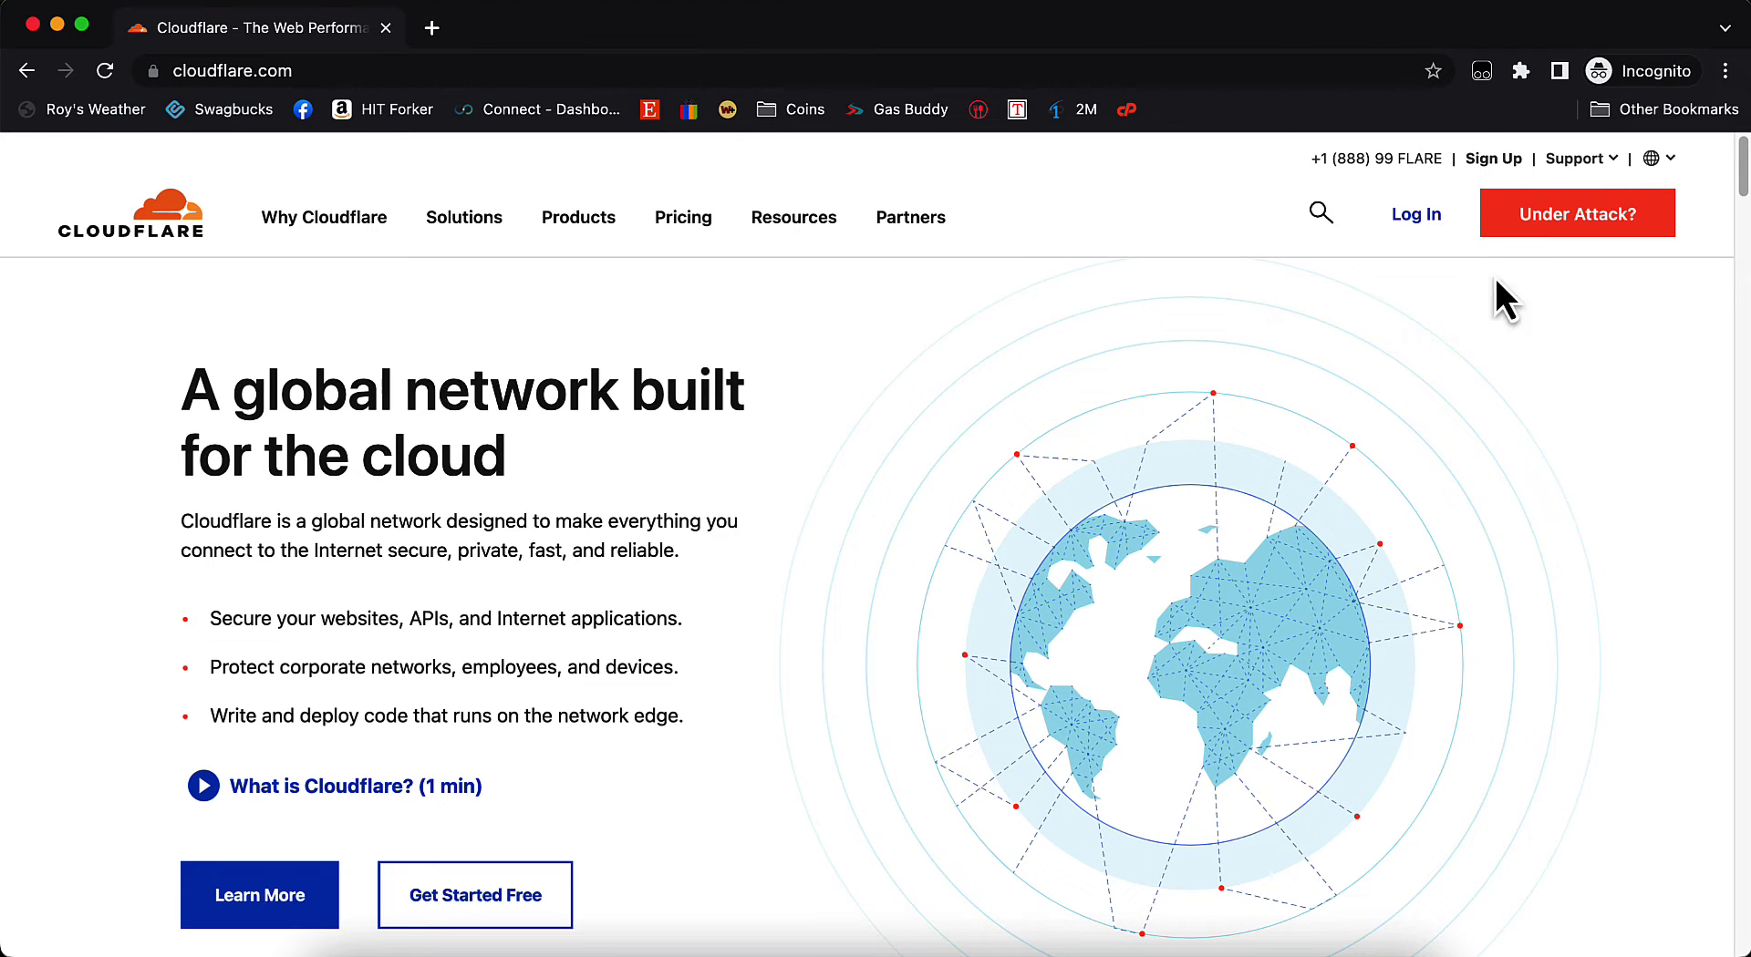
pyautogui.click(1493, 160)
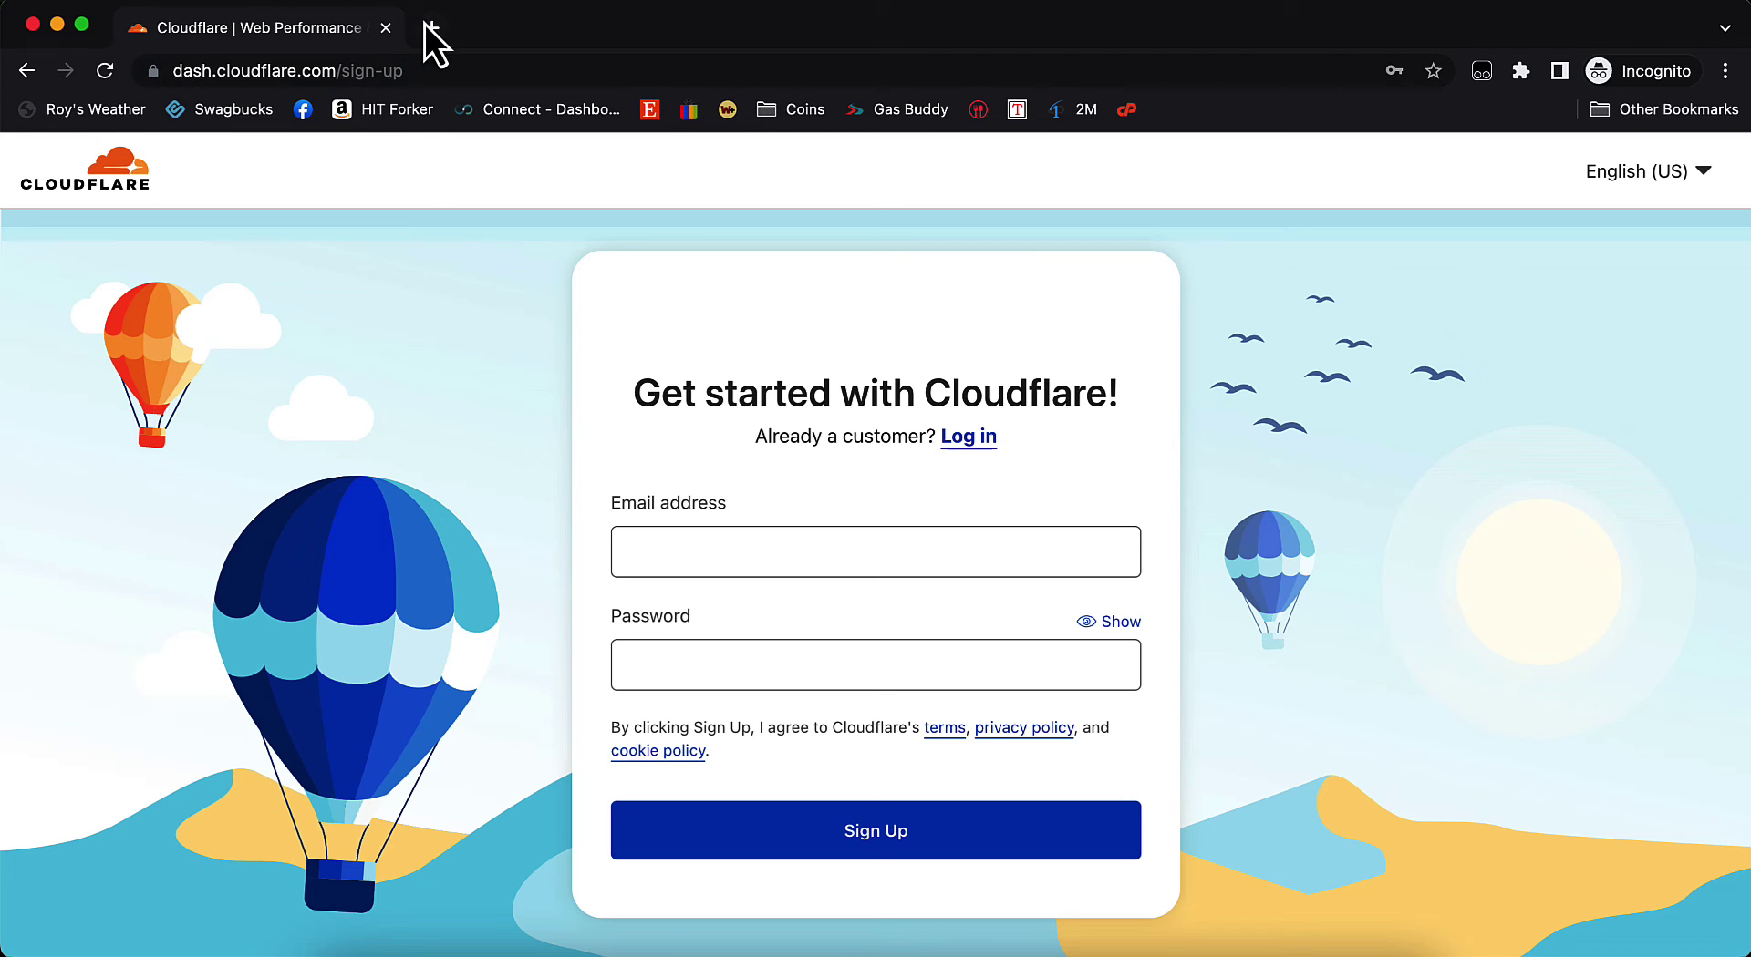
# Step: Close the incognito sign-up window and open the new account's Websites home page
pyautogui.click(385, 30)
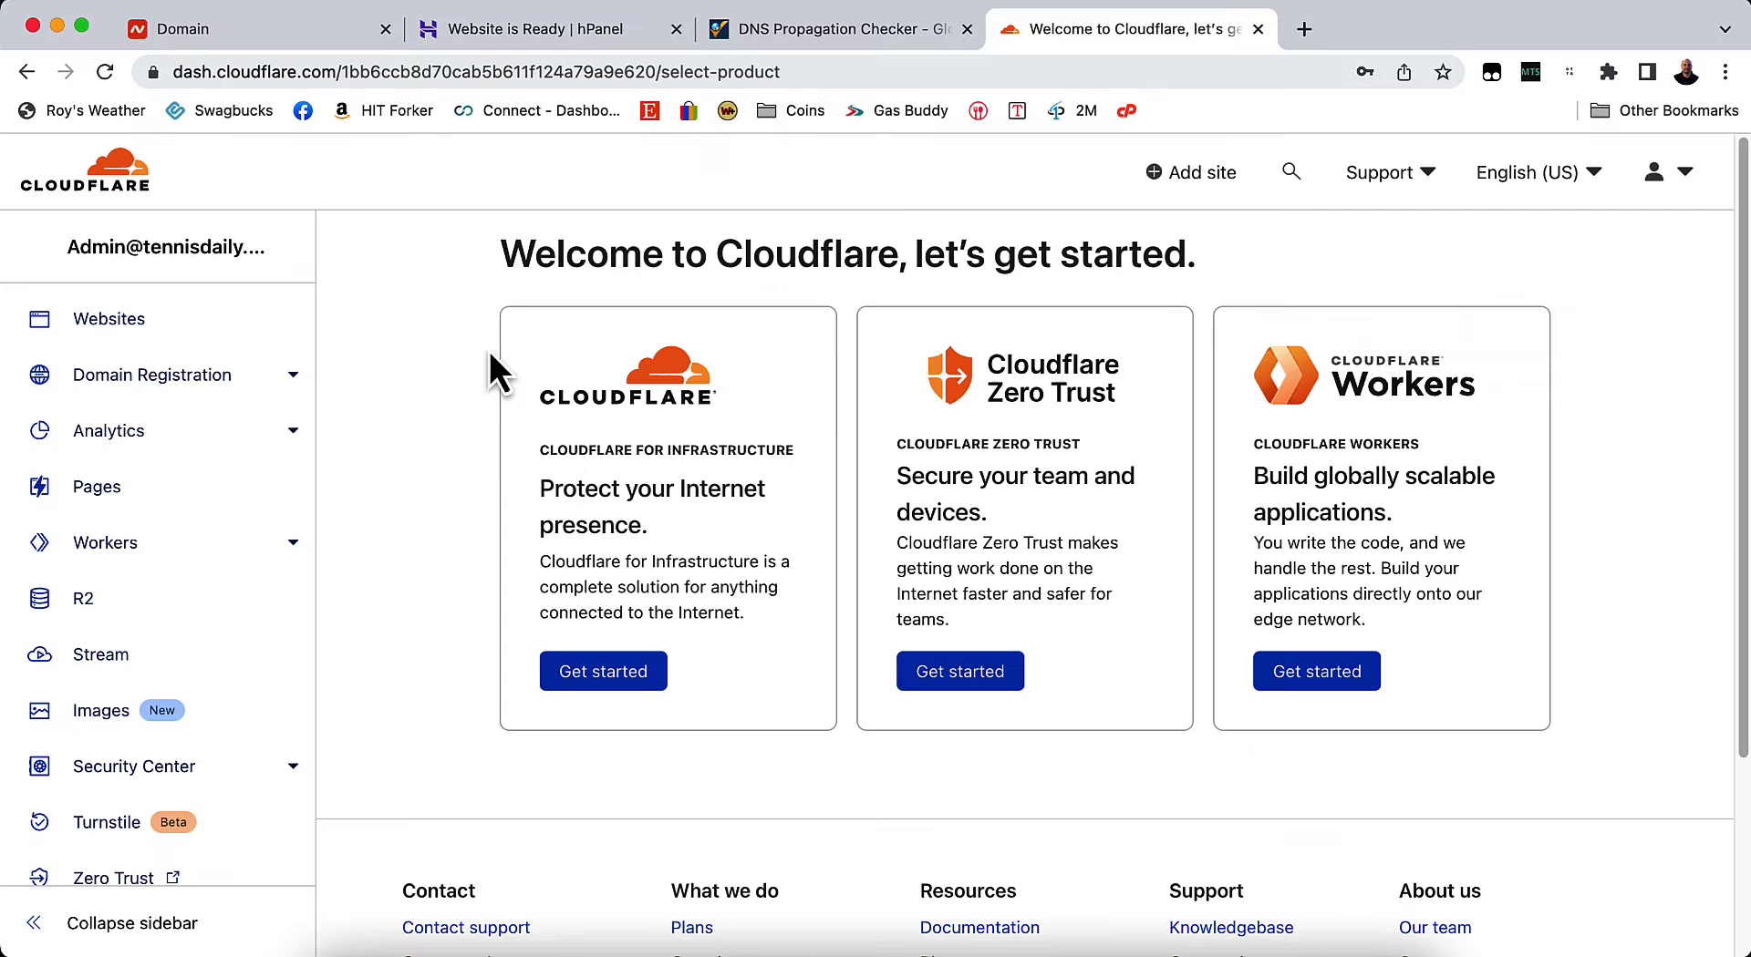
pyautogui.click(96, 330)
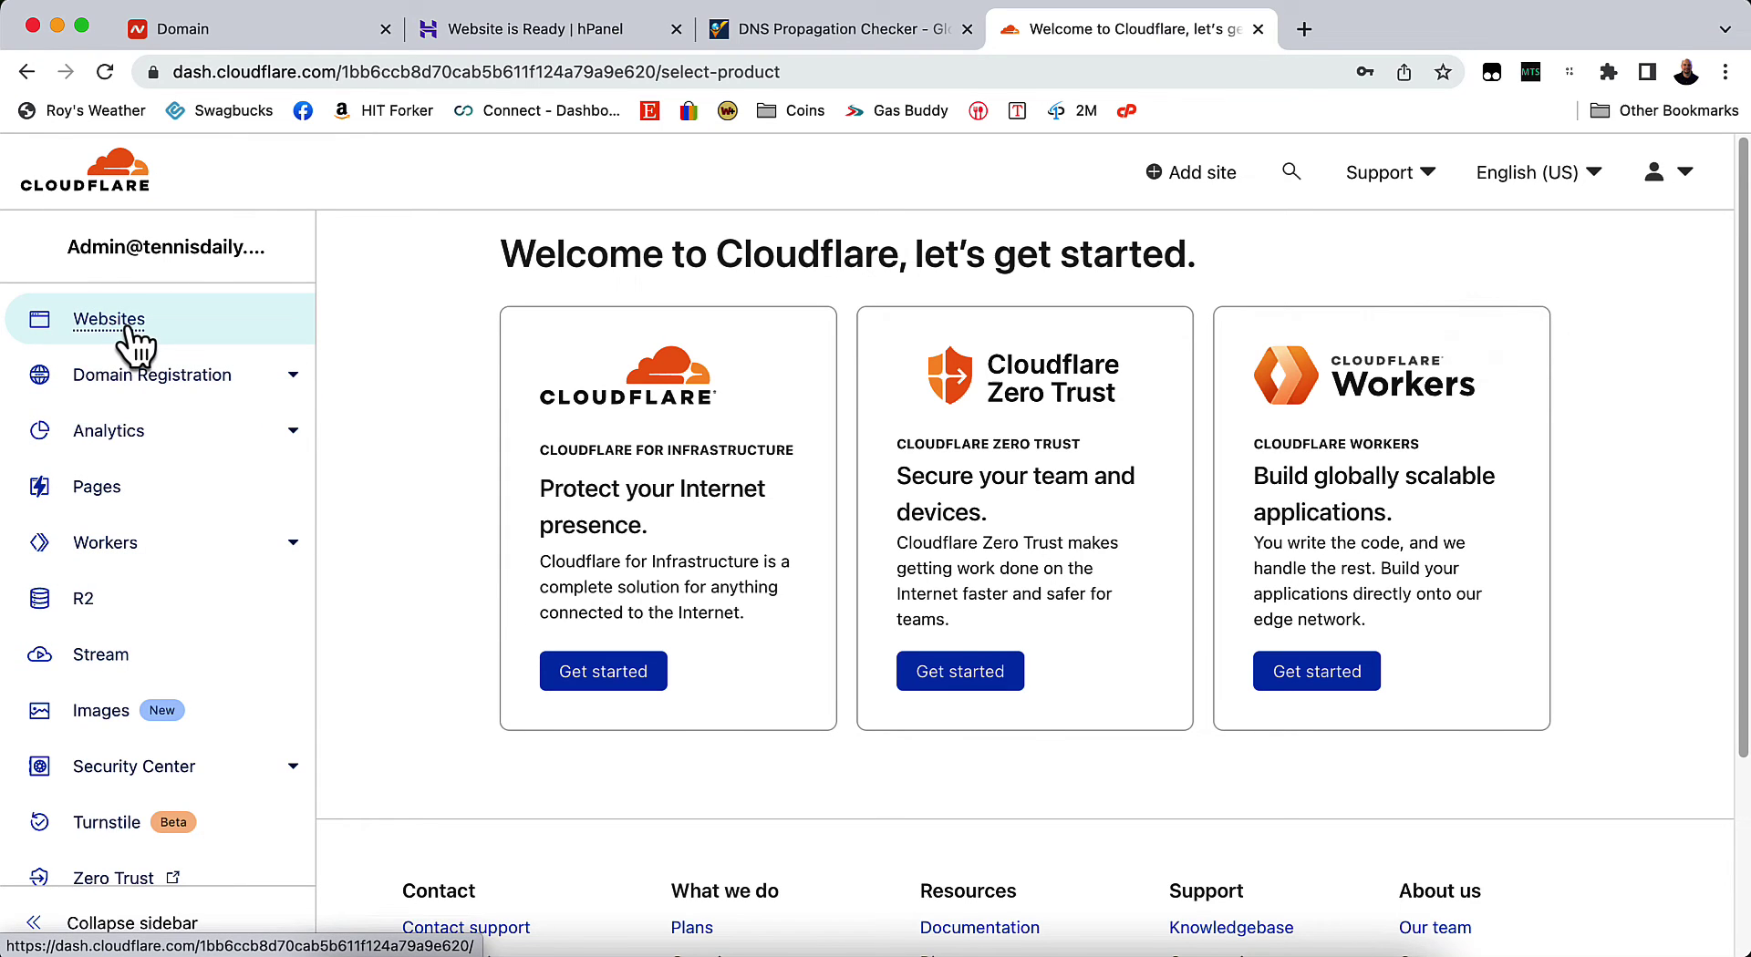
pyautogui.click(130, 330)
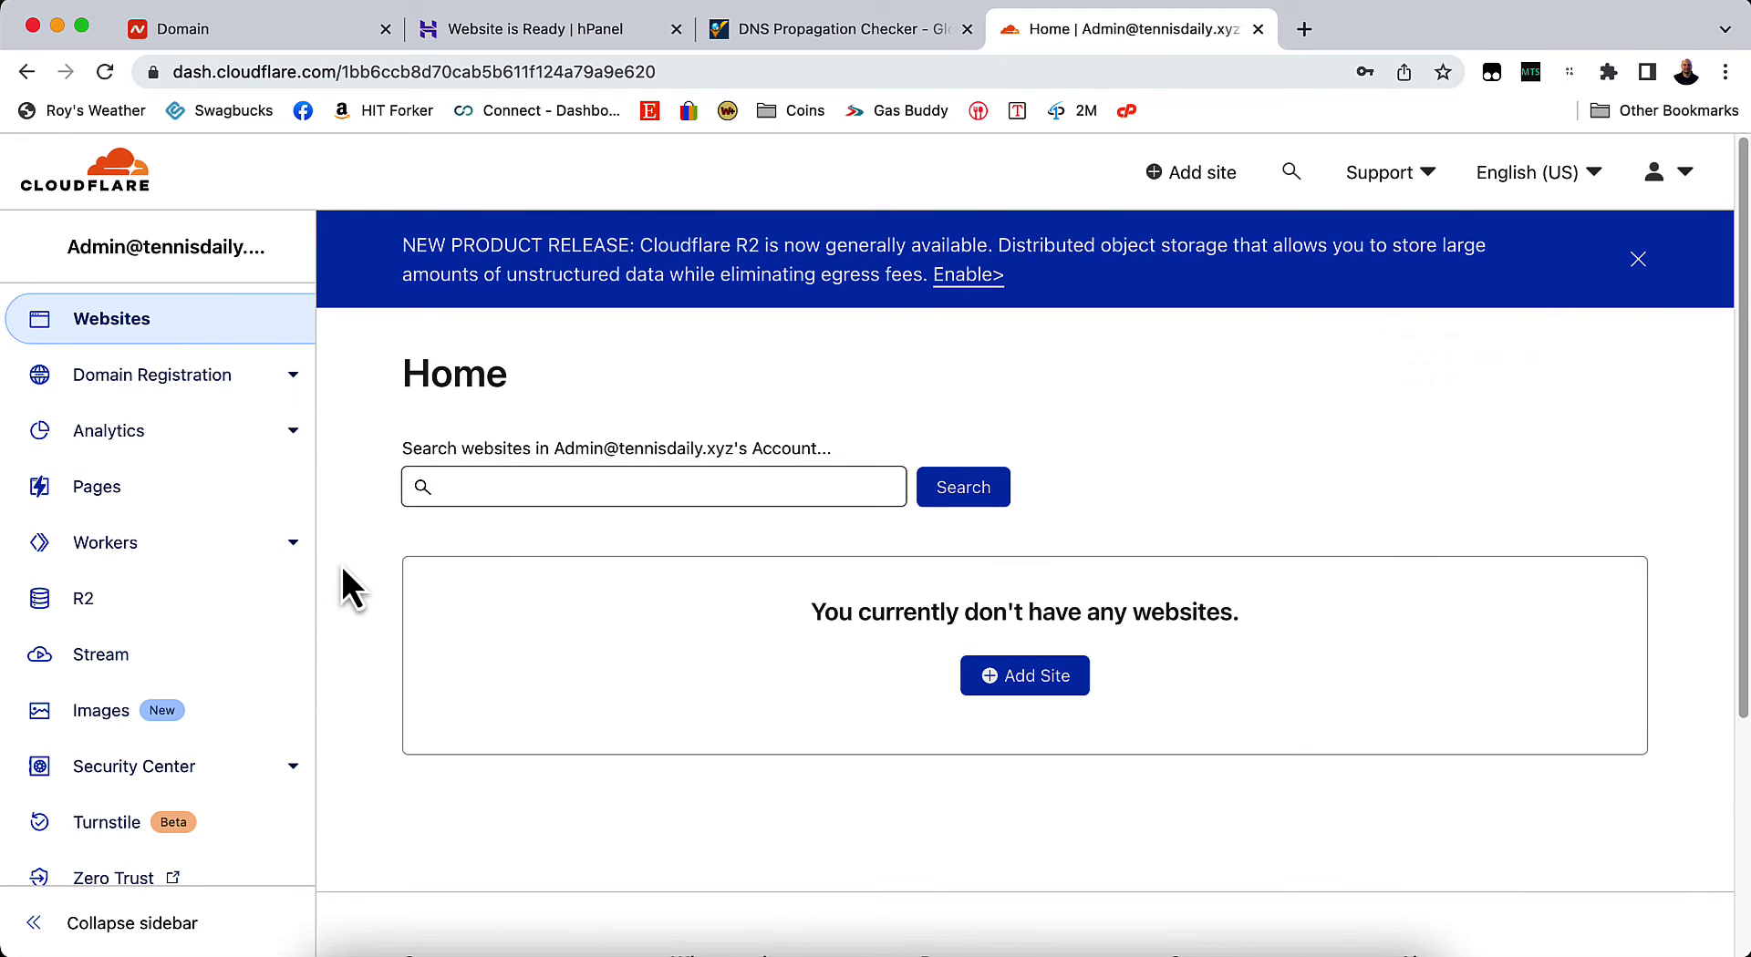
# Step: Add tennisdaily.xyz as a new site in the Cloudflare account
pyautogui.click(1058, 707)
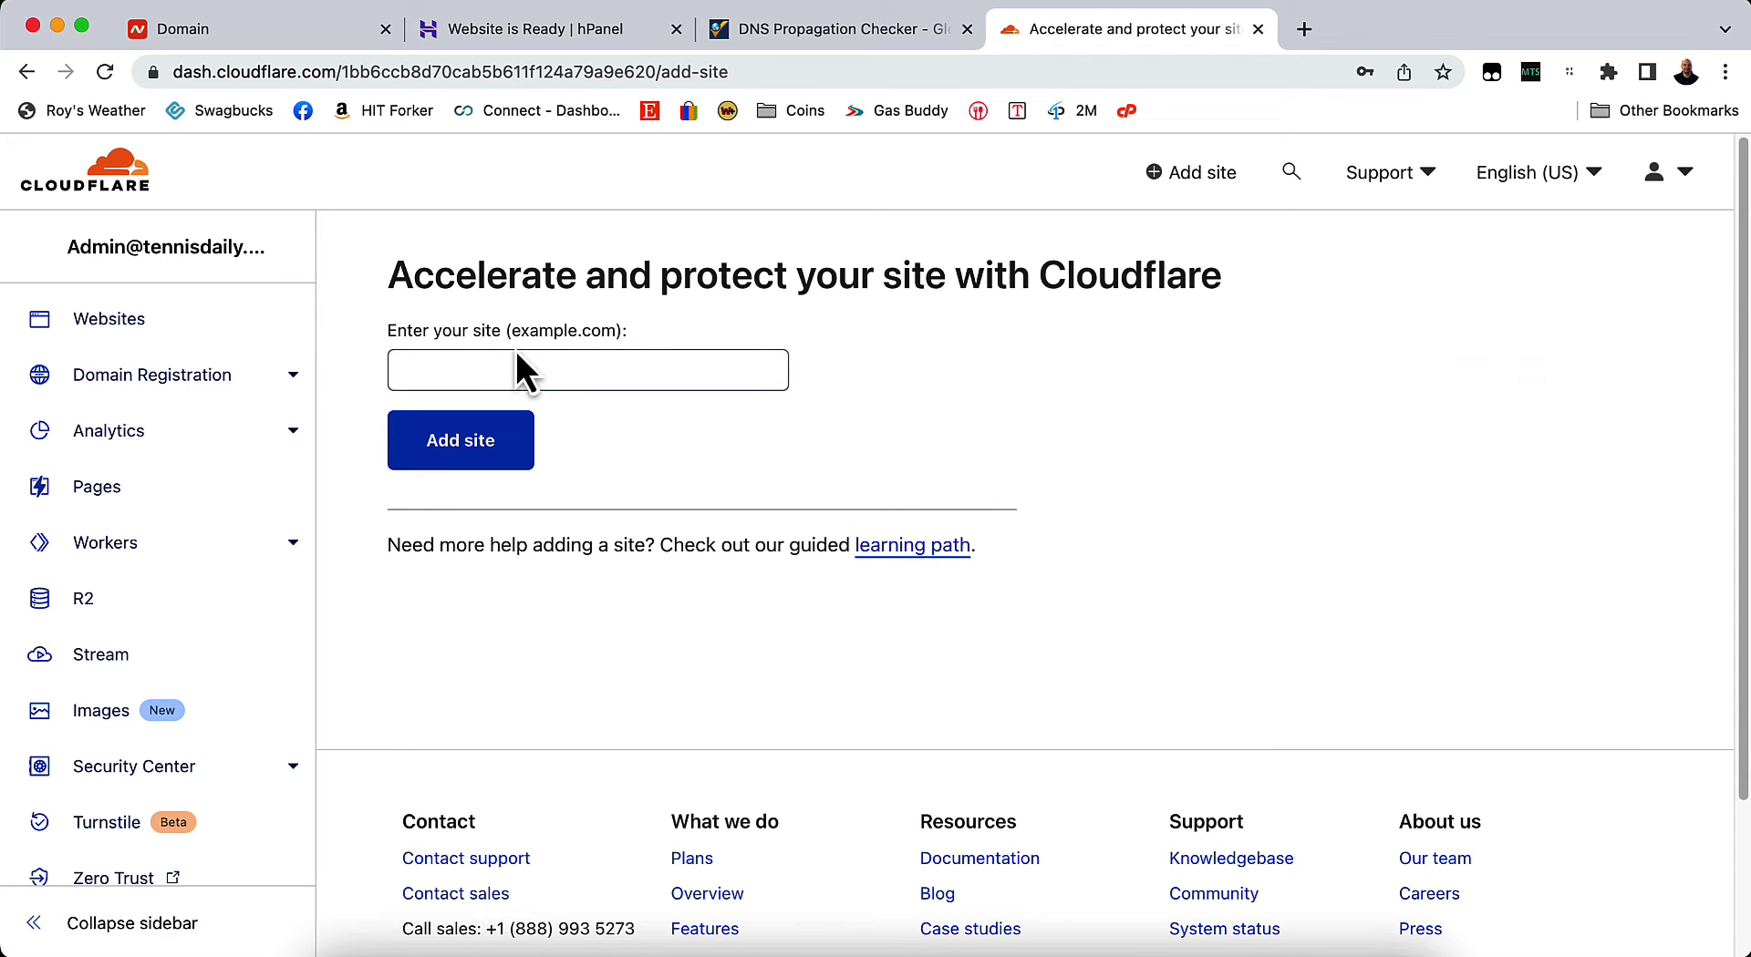
pyautogui.click(503, 369)
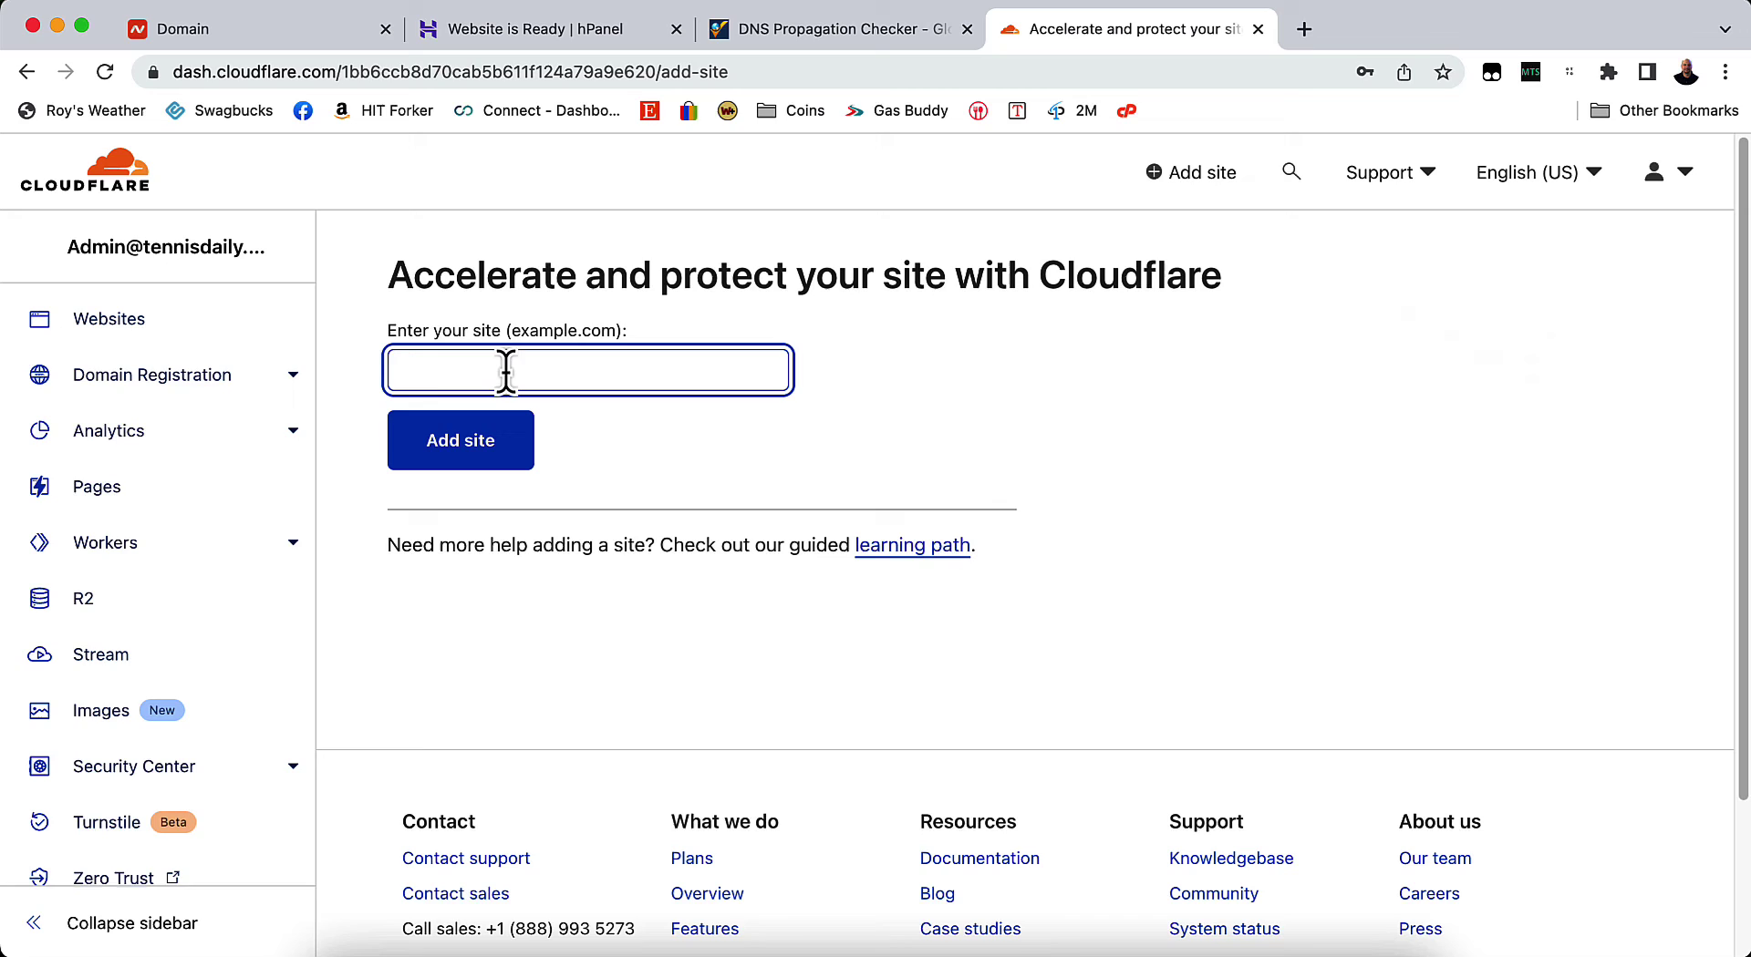
pyautogui.write('tennisdaily.xyz')
pyautogui.click(466, 456)
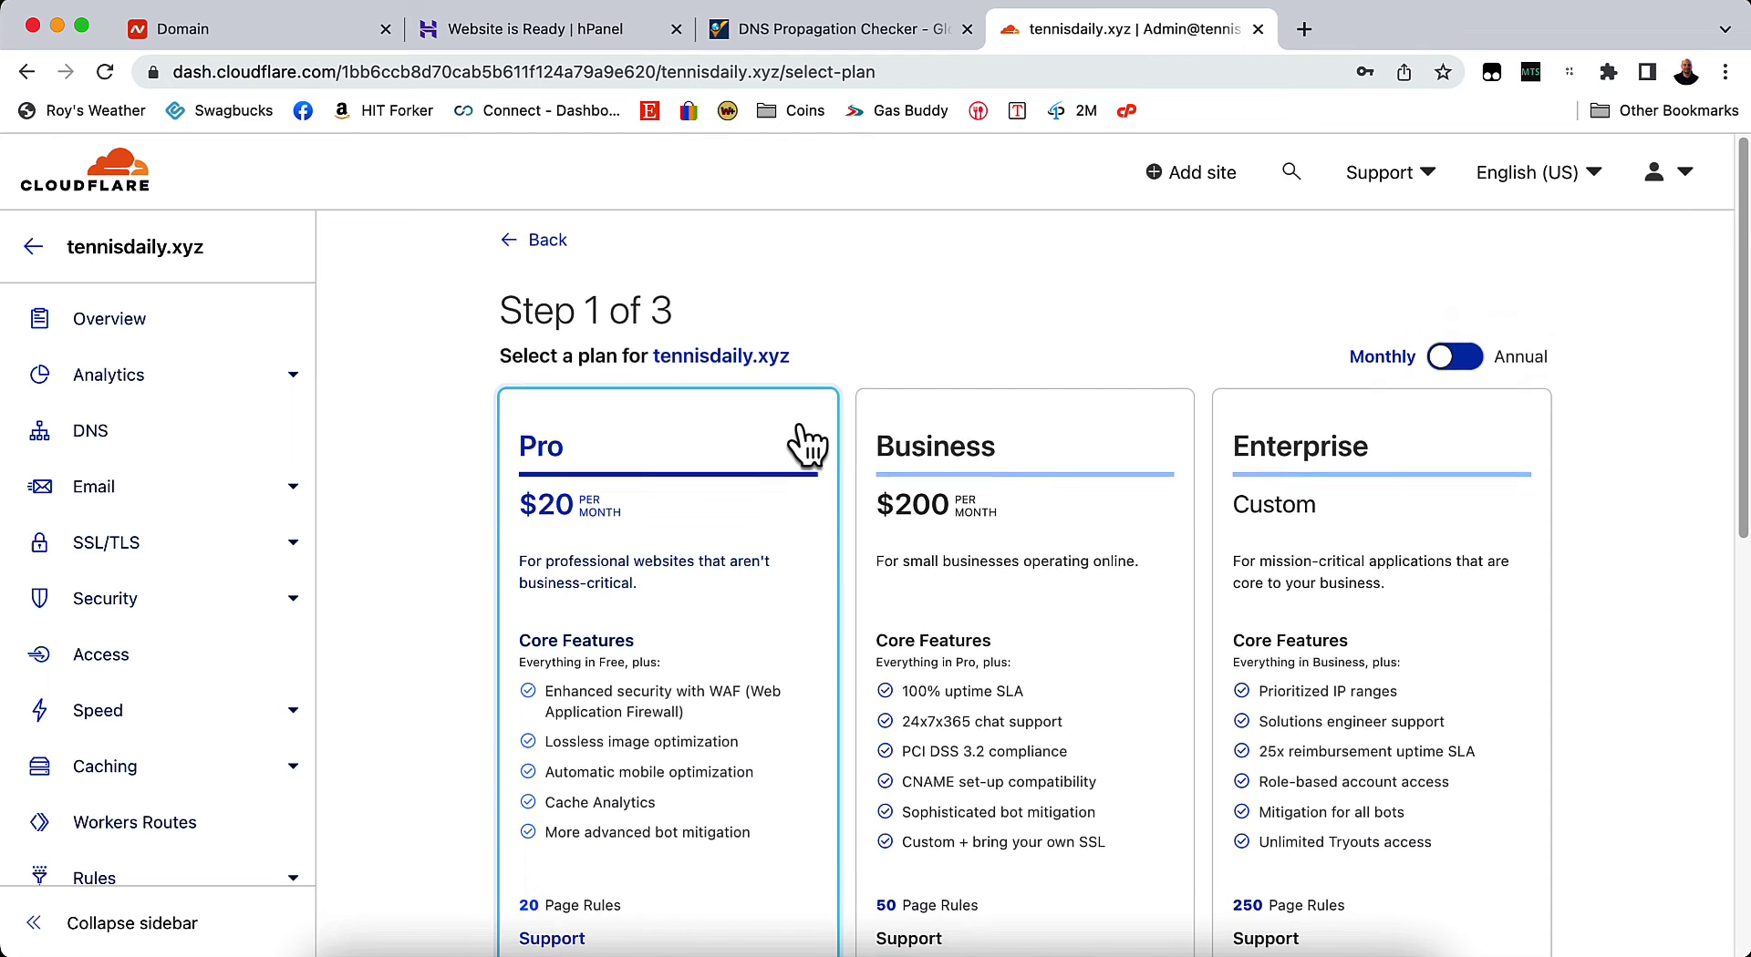
# Step: Choose the Free plan for tennisdaily.xyz and continue to the DNS record scan
pyautogui.scroll(-3, 803, 447)
pyautogui.scroll(-4, 802, 447)
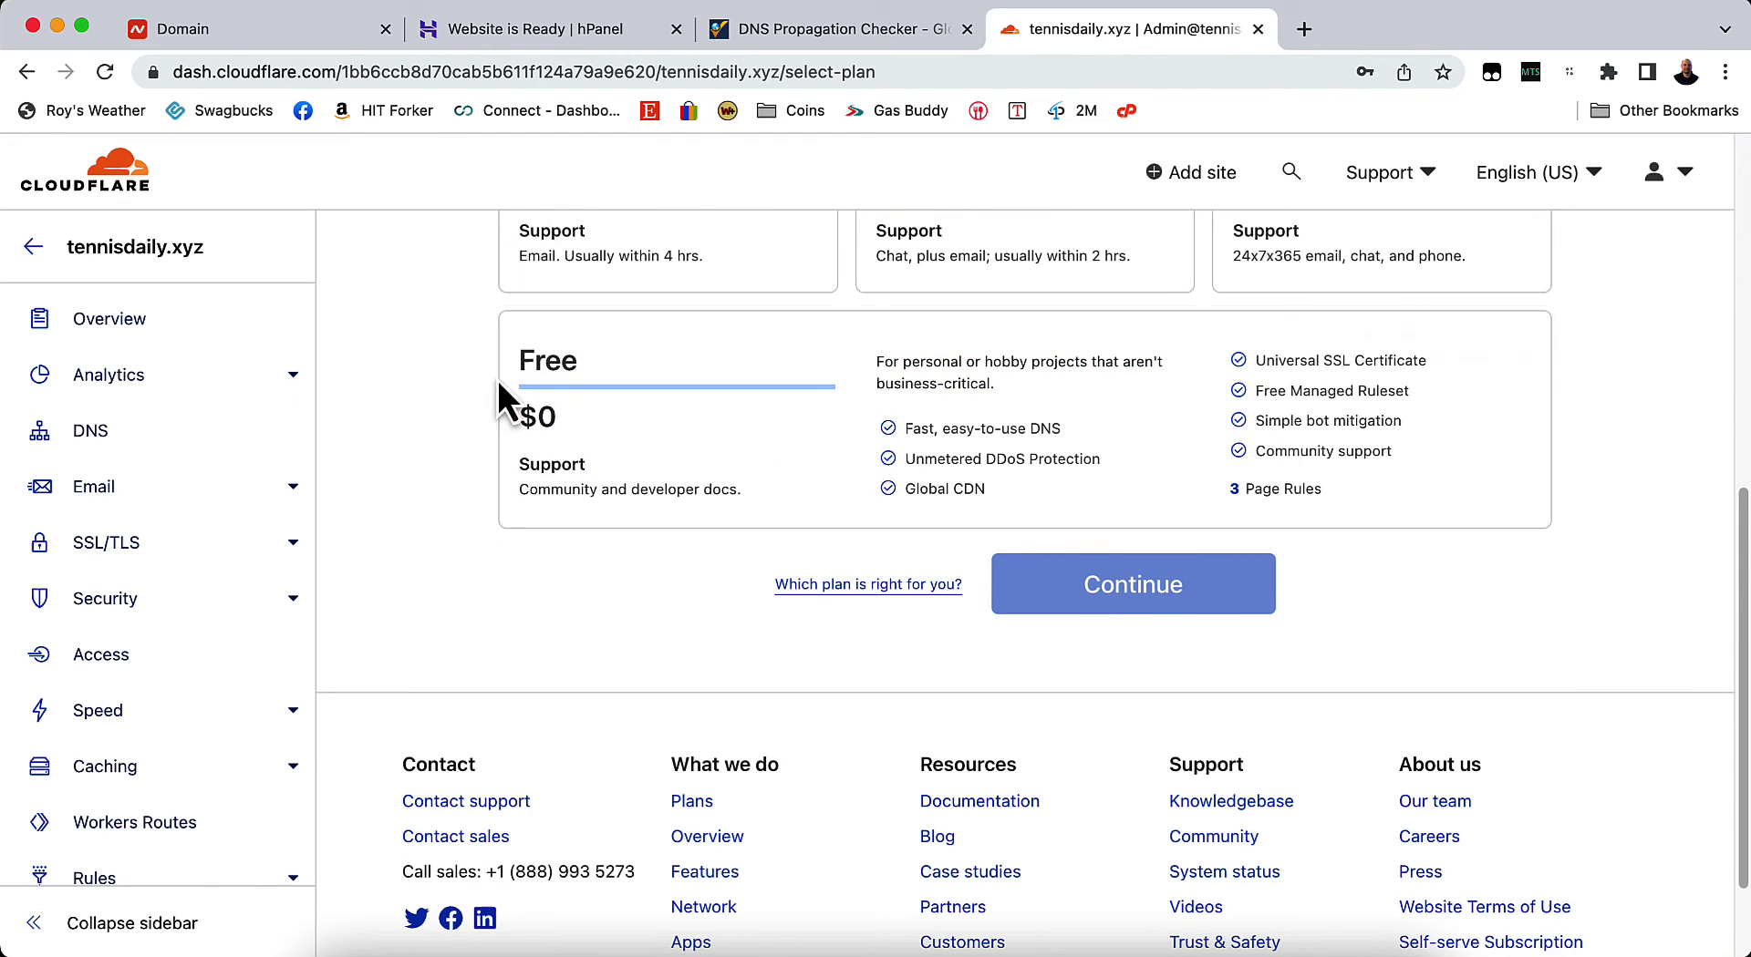
pyautogui.scroll(5, 729, 423)
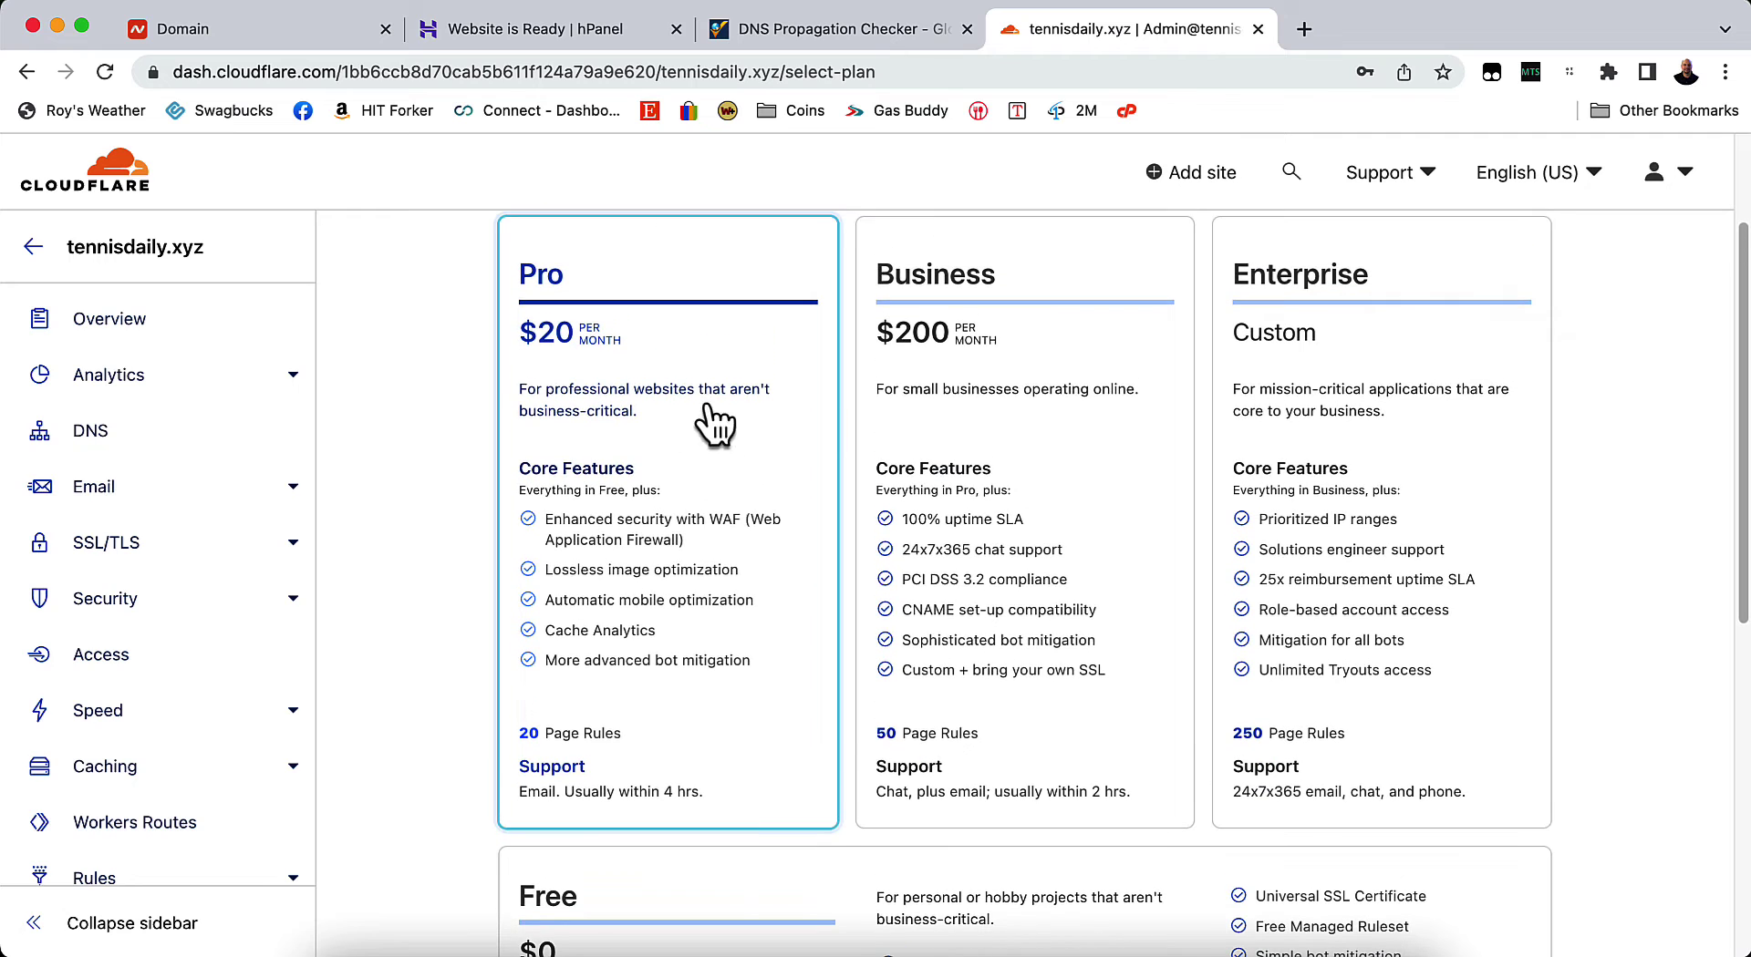
pyautogui.scroll(-5, 875, 510)
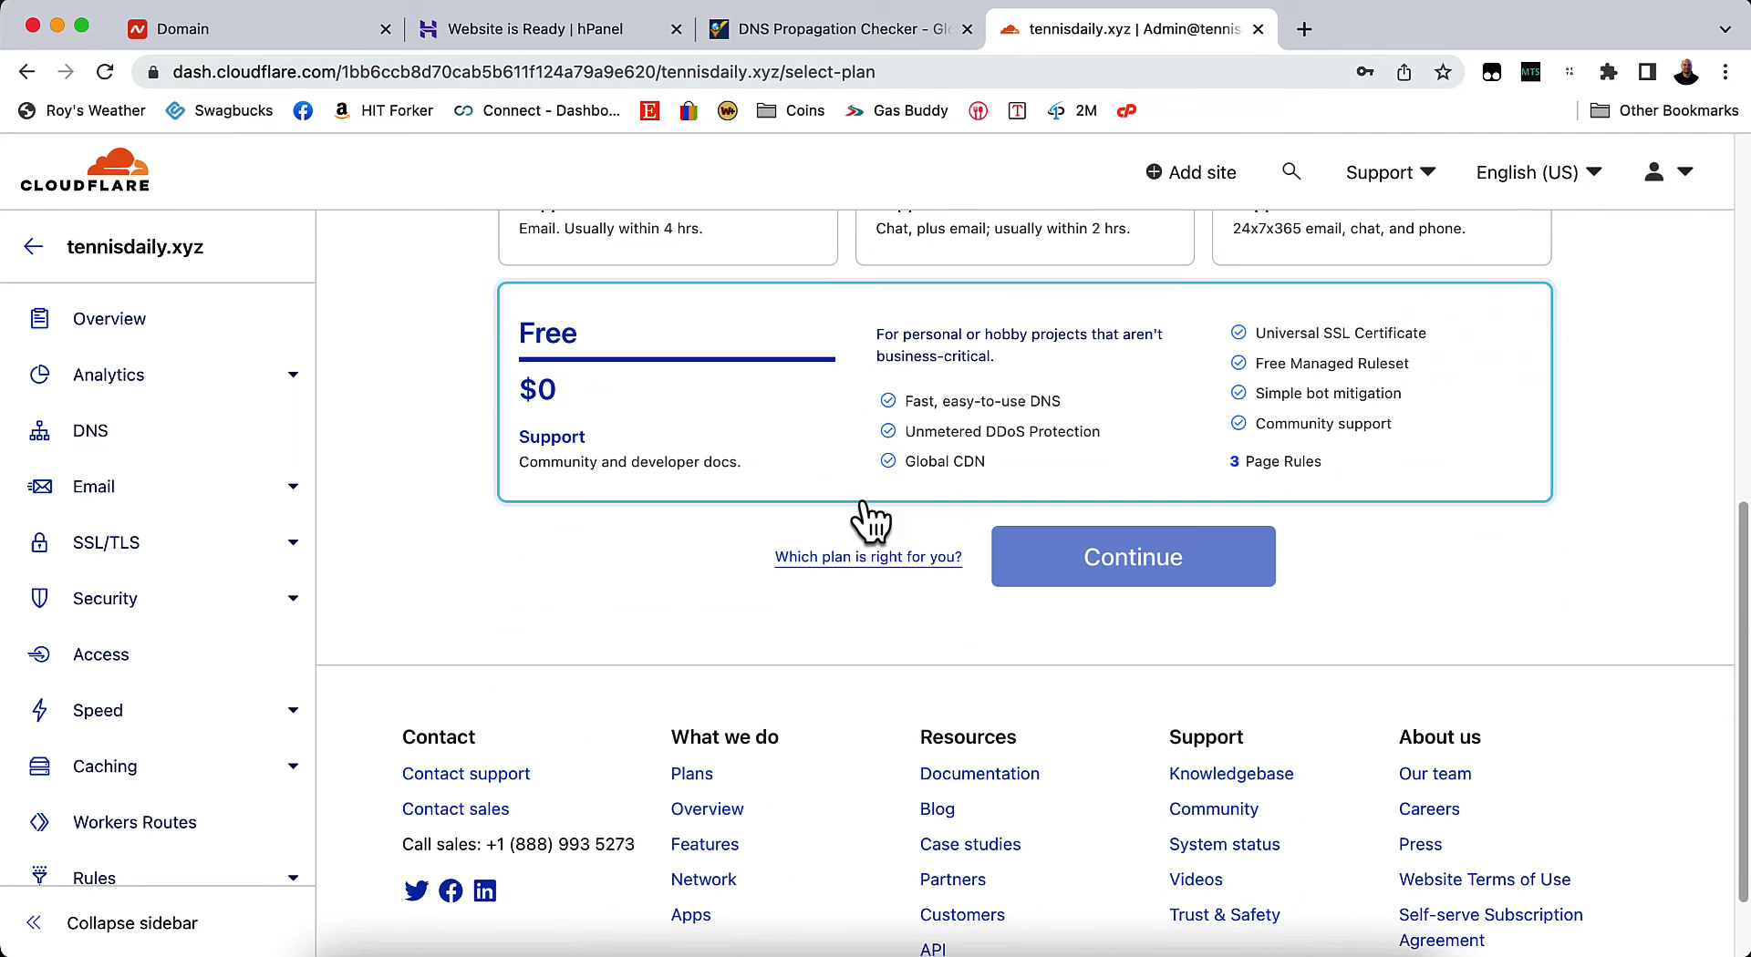
pyautogui.click(739, 424)
pyautogui.click(1095, 572)
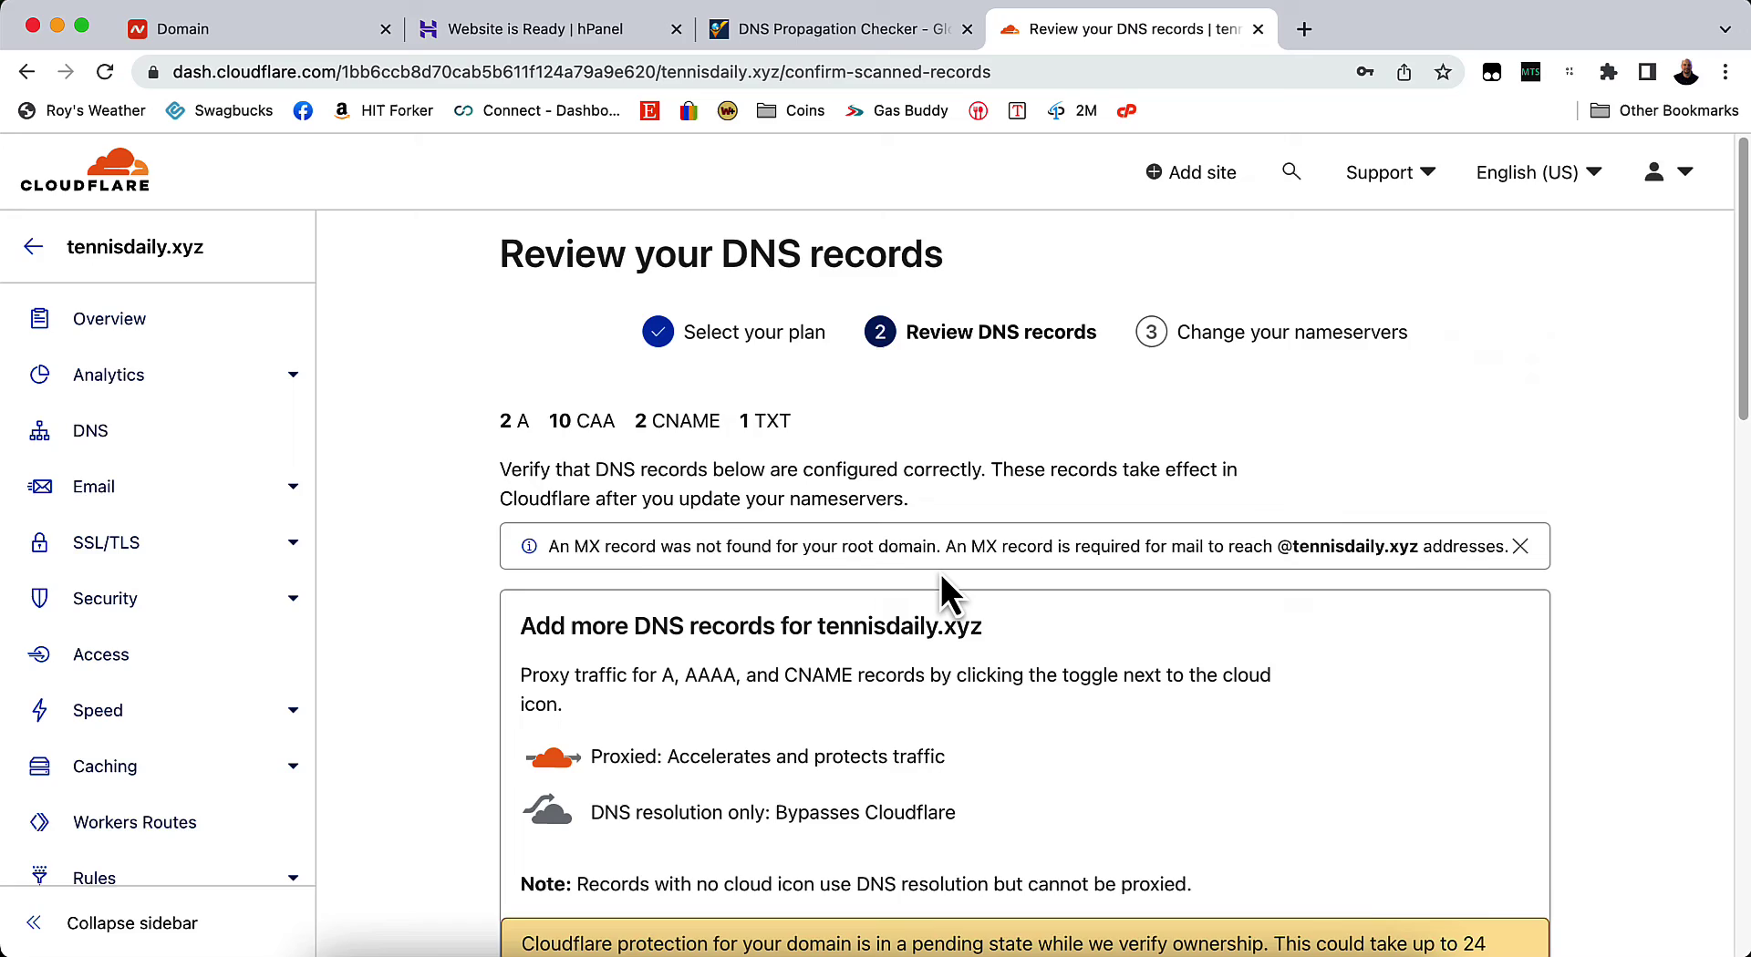
# Step: Review tennisdaily.xyz's scanned records: proxied A and CNAME, DNS-only CAA and TXT
pyautogui.scroll(-10, 939, 572)
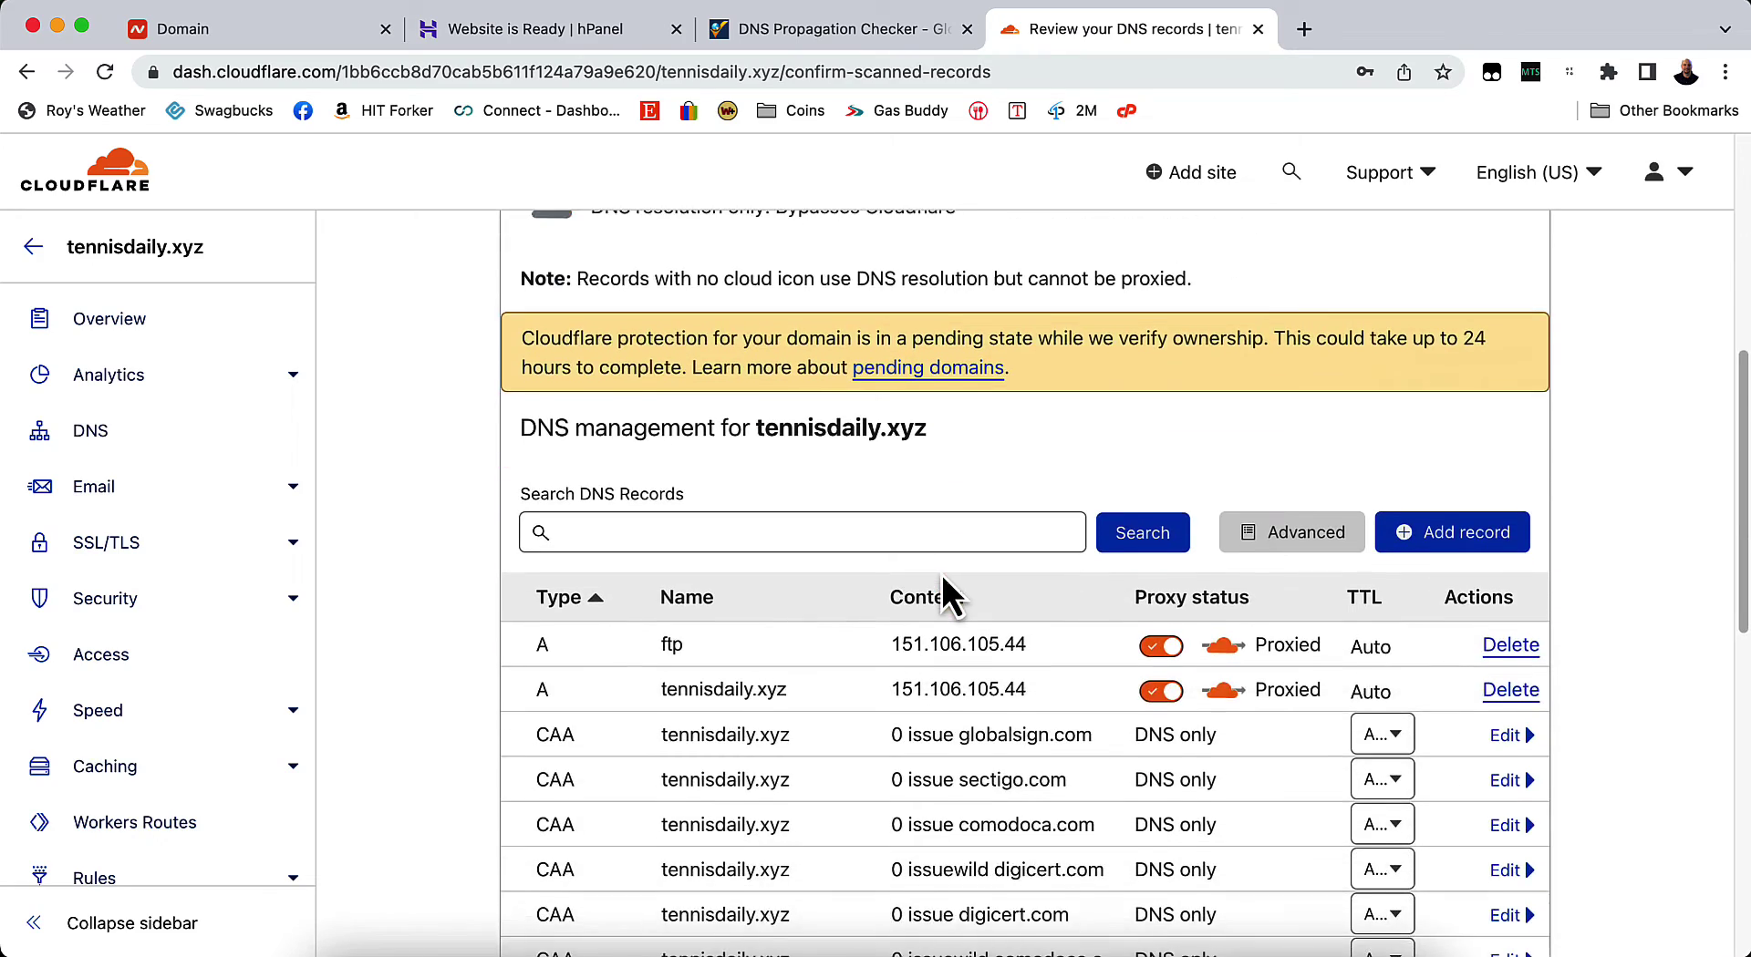
pyautogui.scroll(-5, 941, 574)
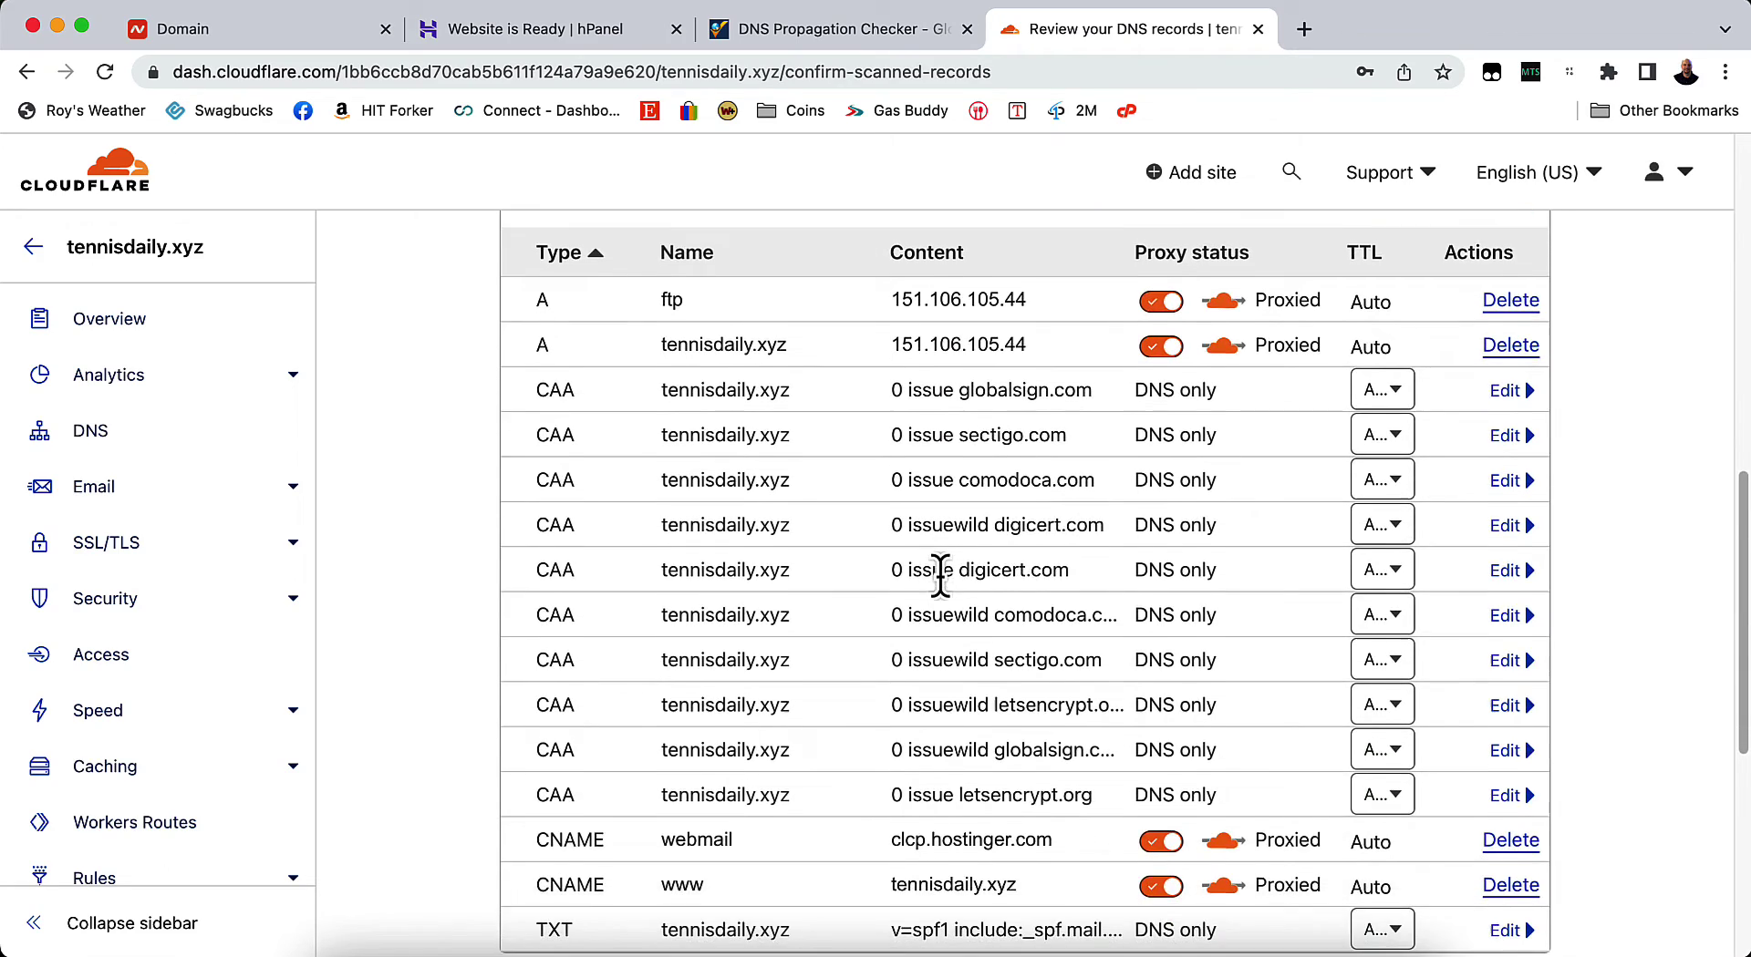
pyautogui.scroll(-3, 939, 575)
pyautogui.scroll(7, 939, 574)
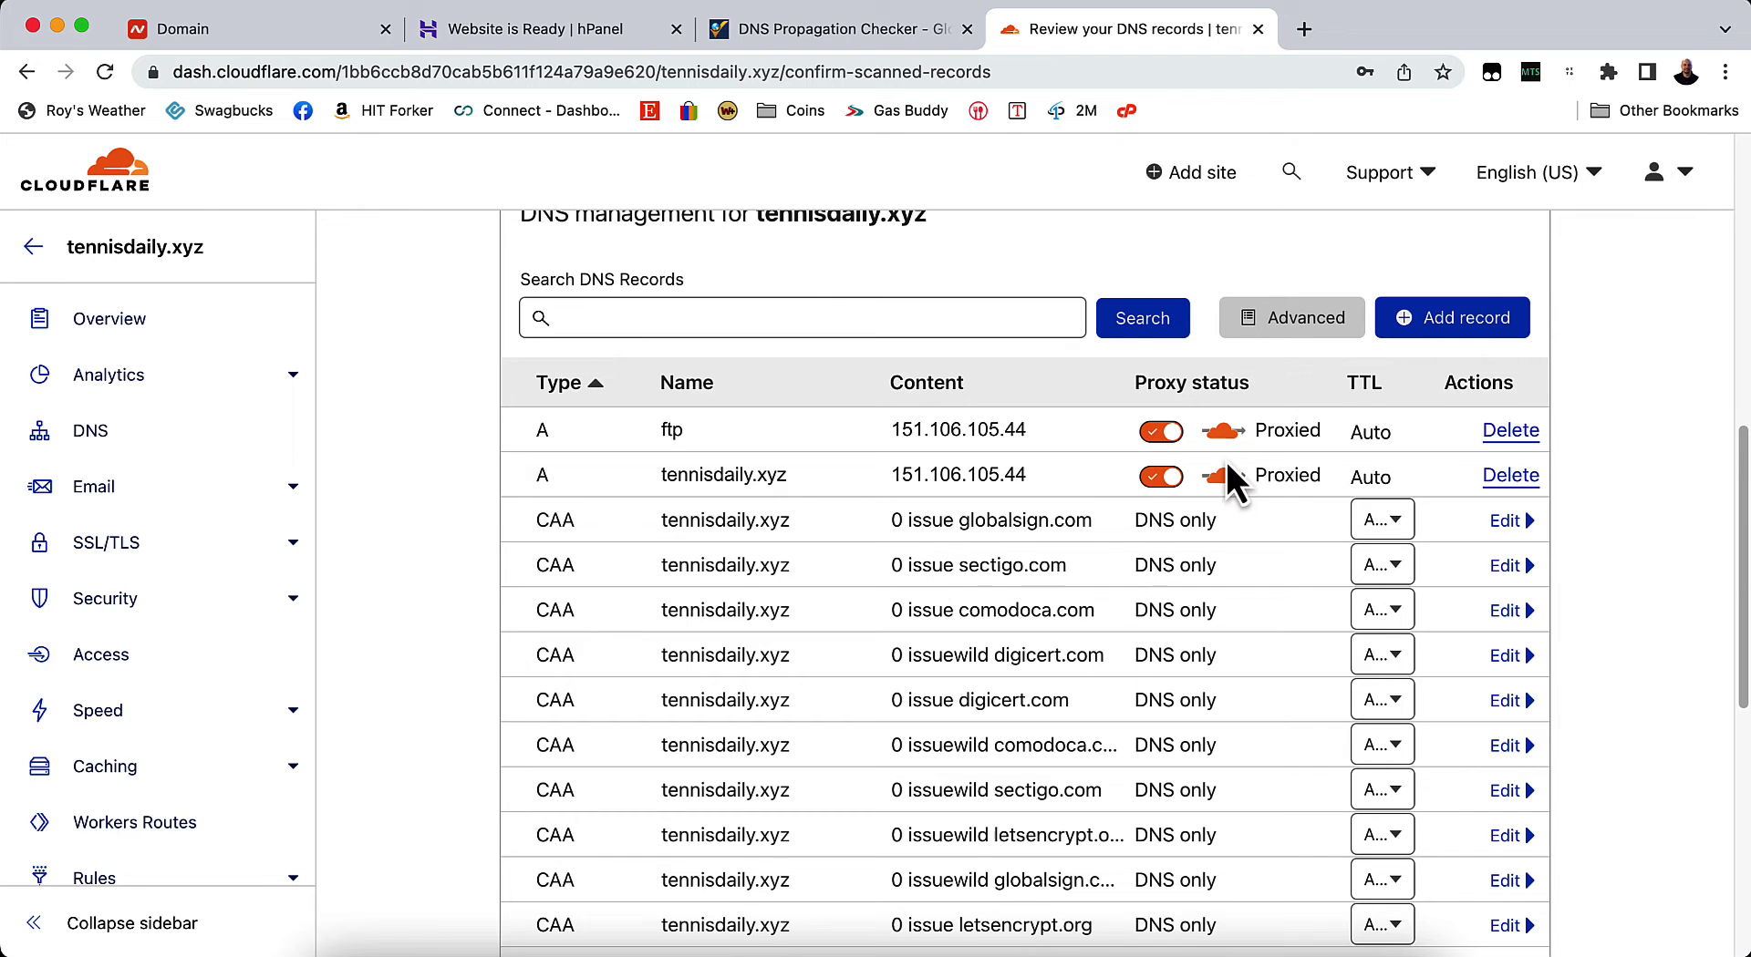
pyautogui.scroll(-6, 1158, 506)
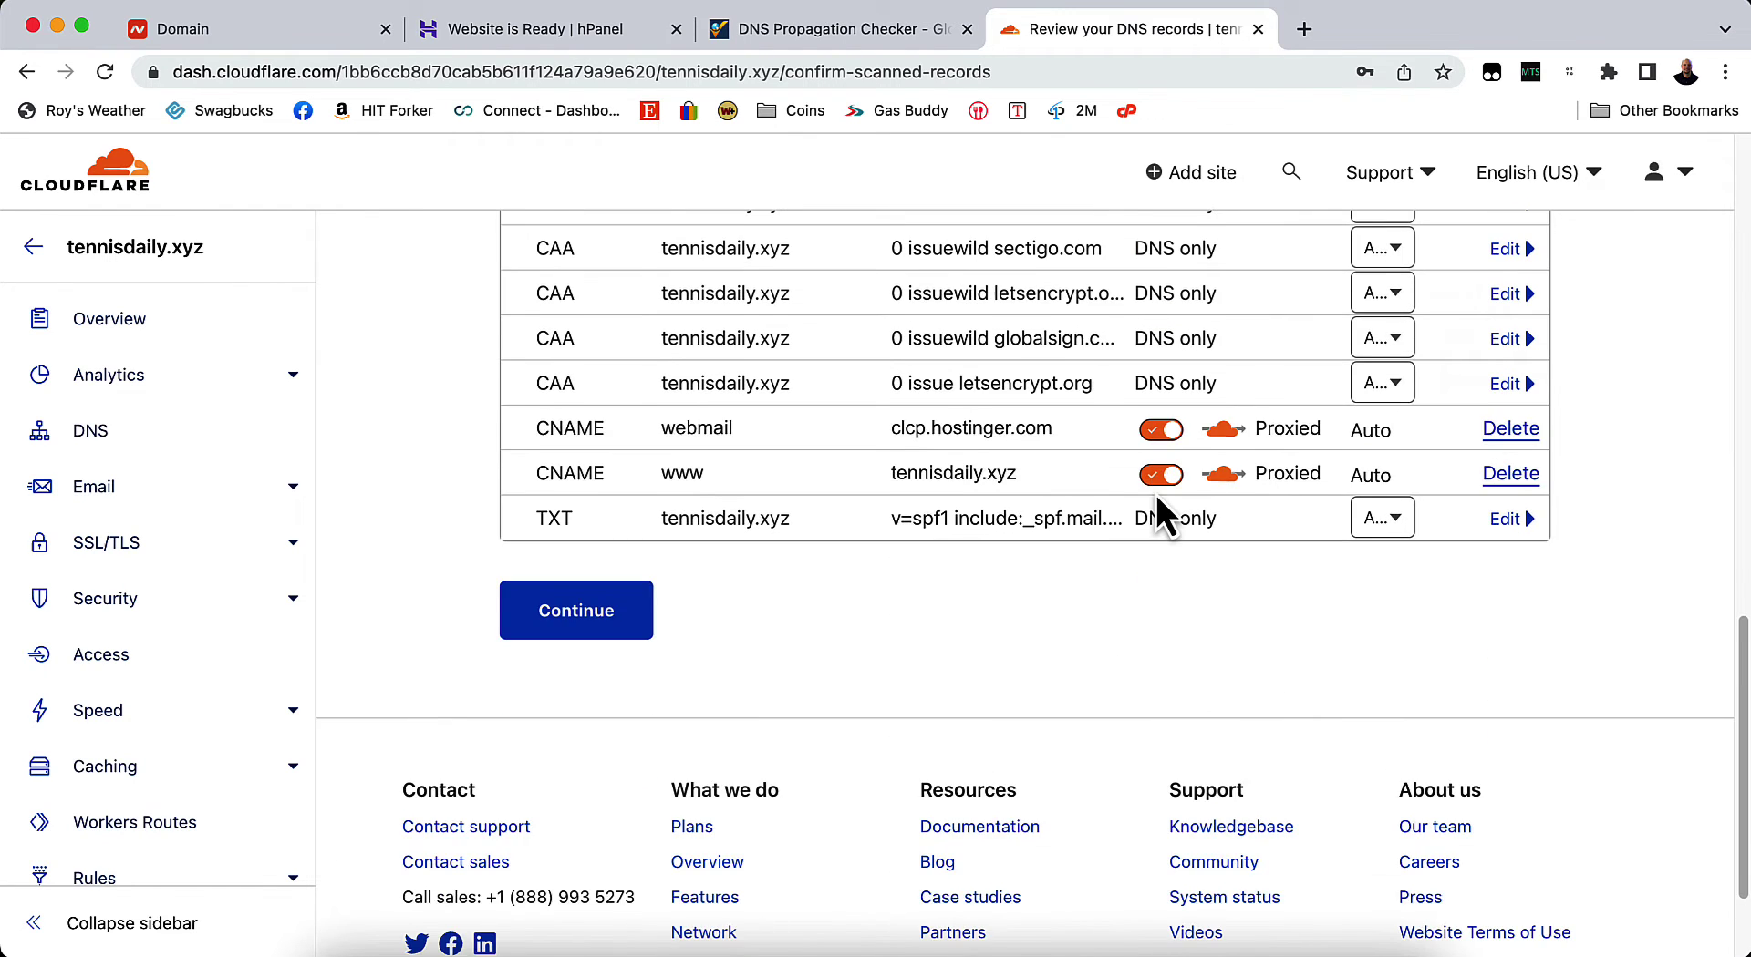
pyautogui.scroll(2, 1153, 500)
pyautogui.scroll(3, 1145, 511)
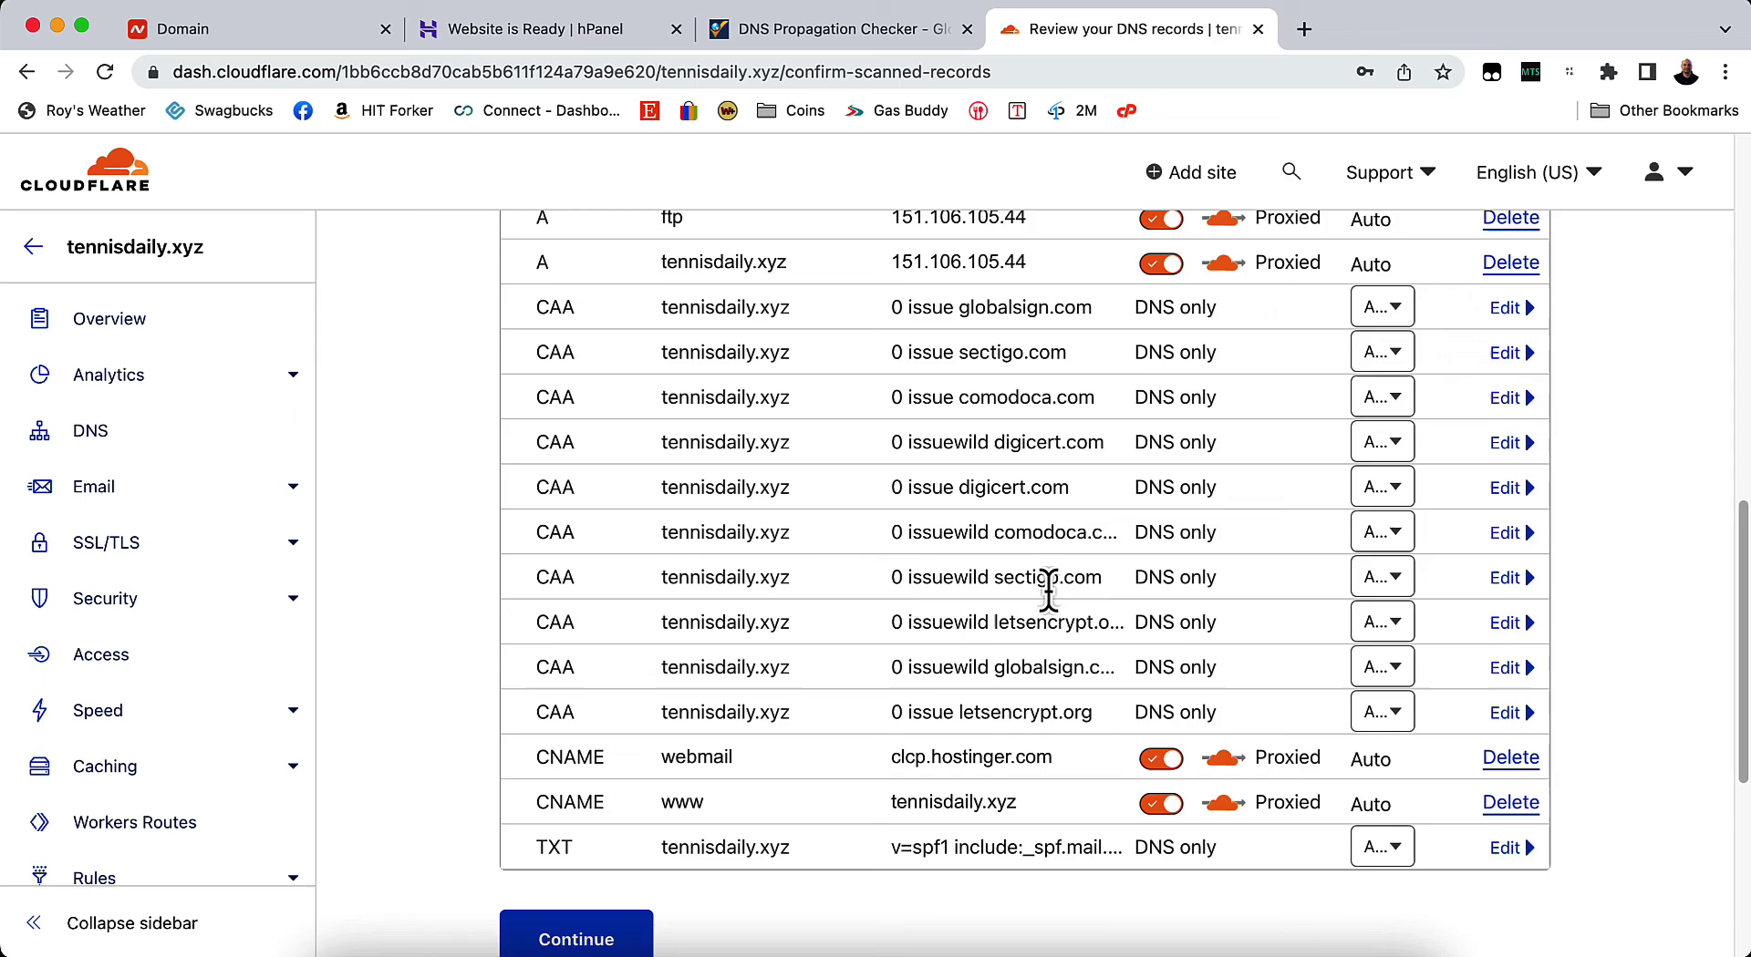
pyautogui.scroll(10, 1049, 592)
pyautogui.scroll(-10, 1076, 592)
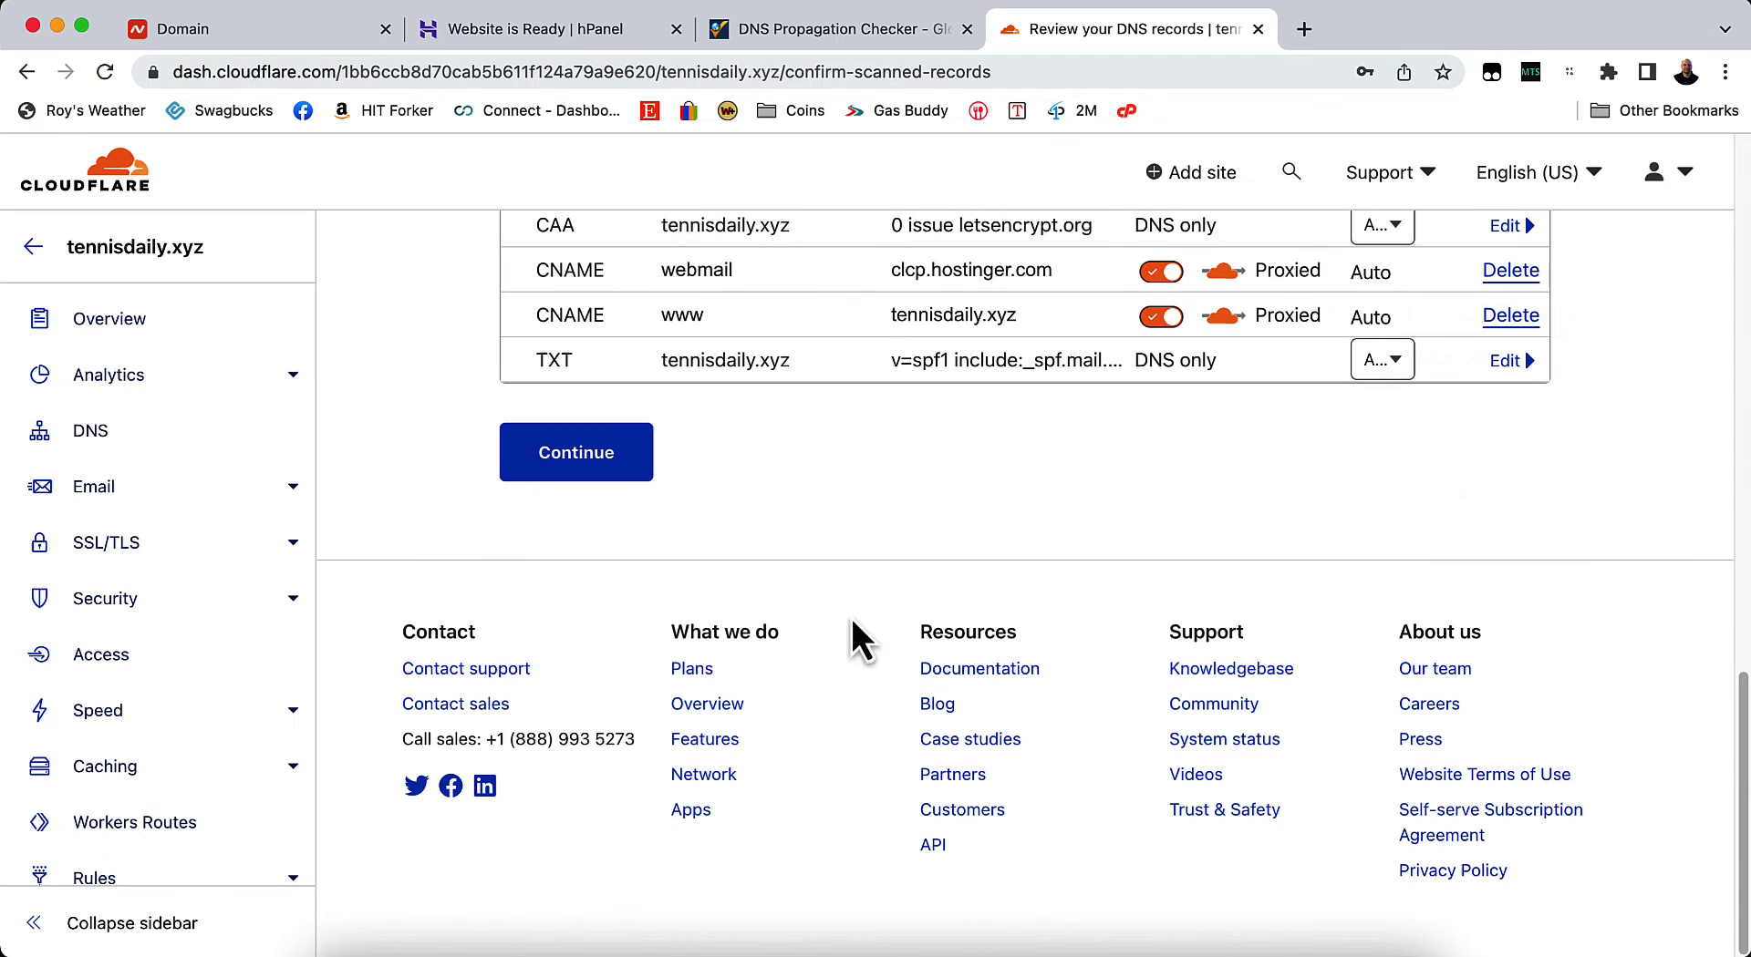
# Step: Continue to the nameserver step and copy bristol.ns.cloudflare.com to the clipboard
pyautogui.click(591, 483)
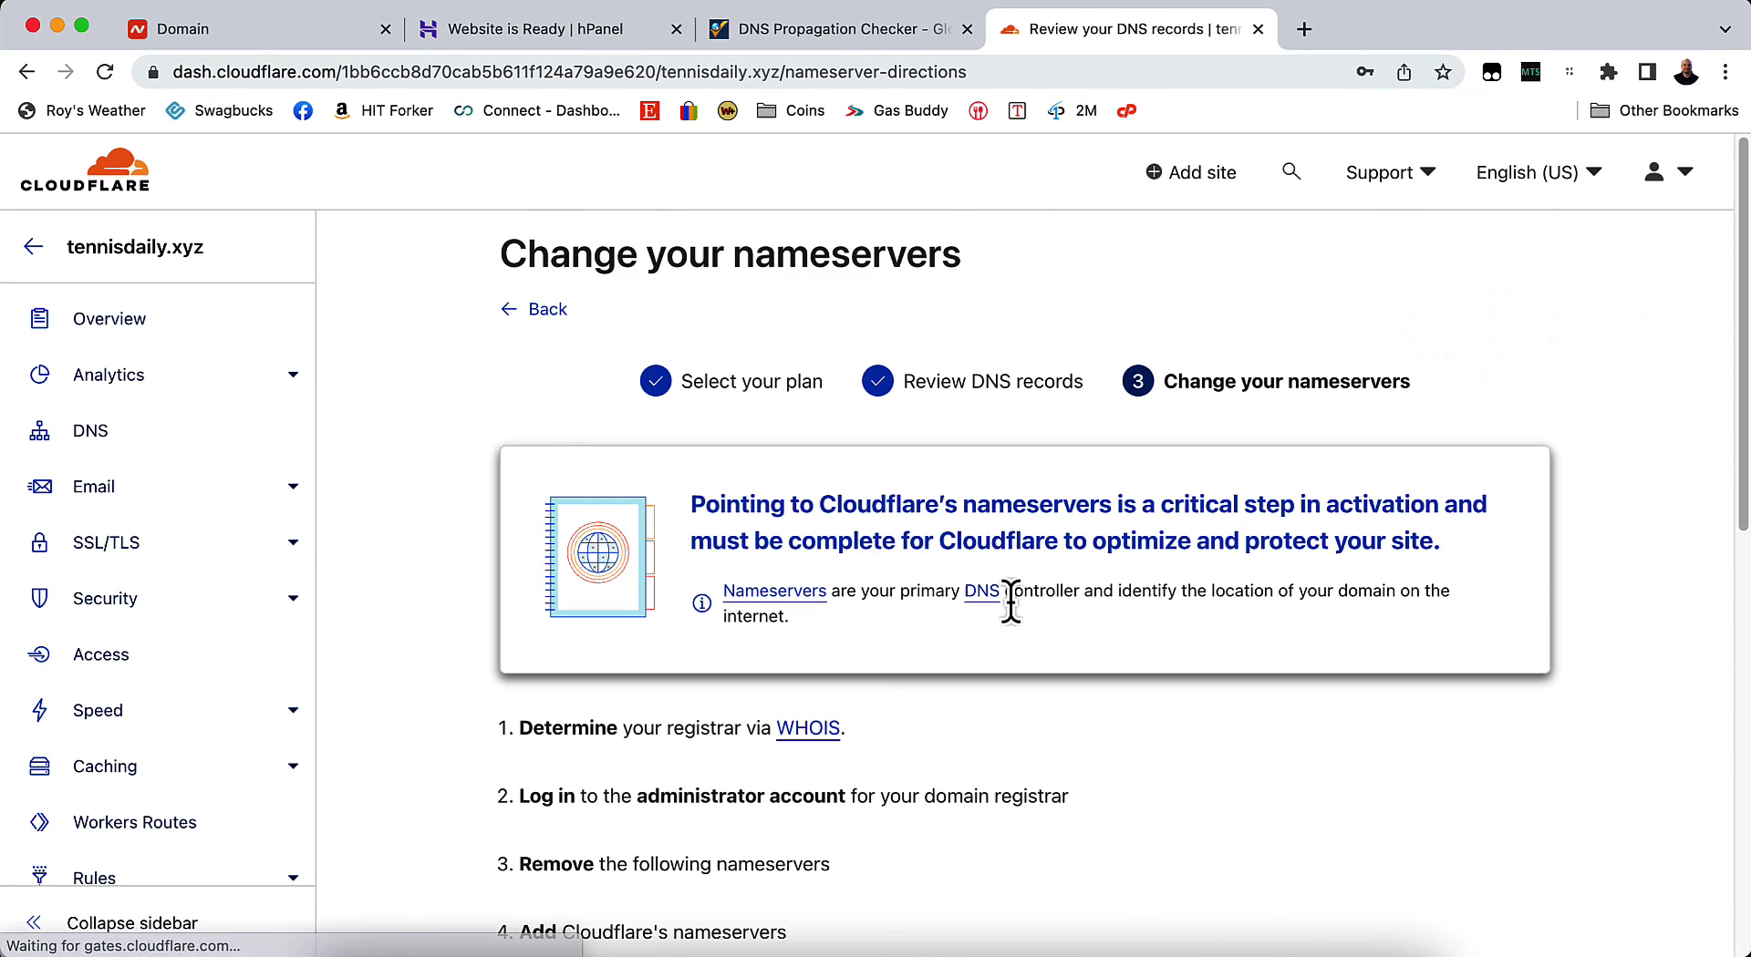
pyautogui.scroll(-3, 1014, 538)
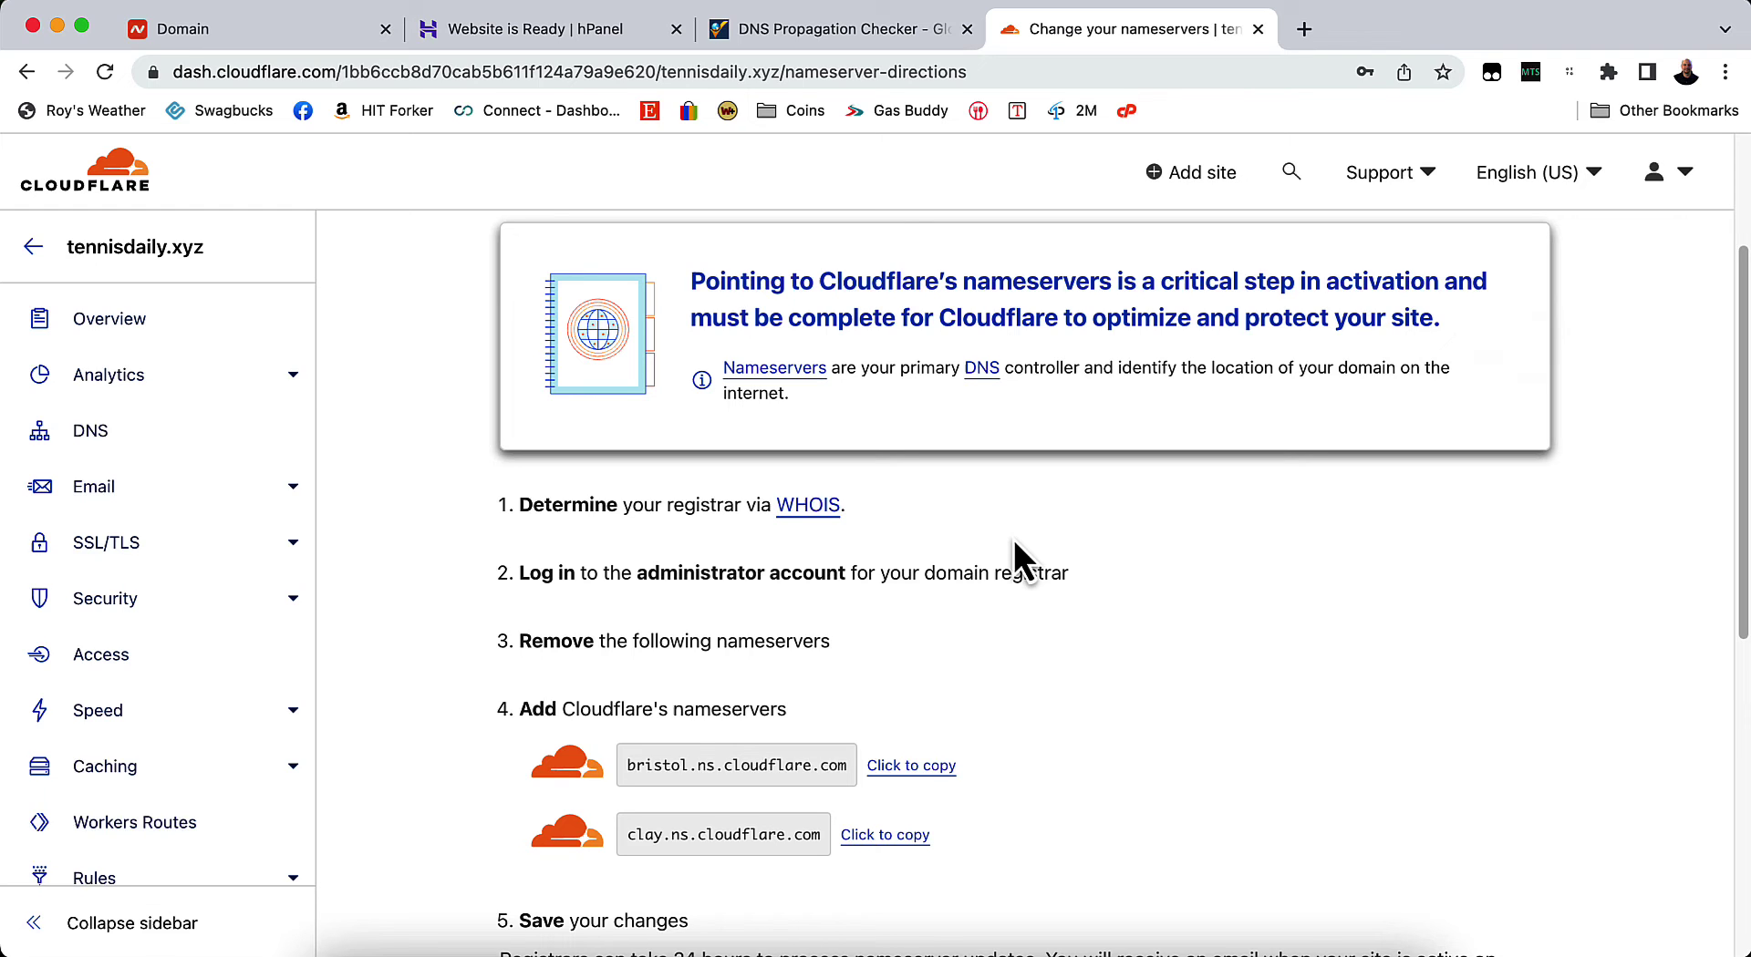
pyautogui.scroll(-2, 996, 548)
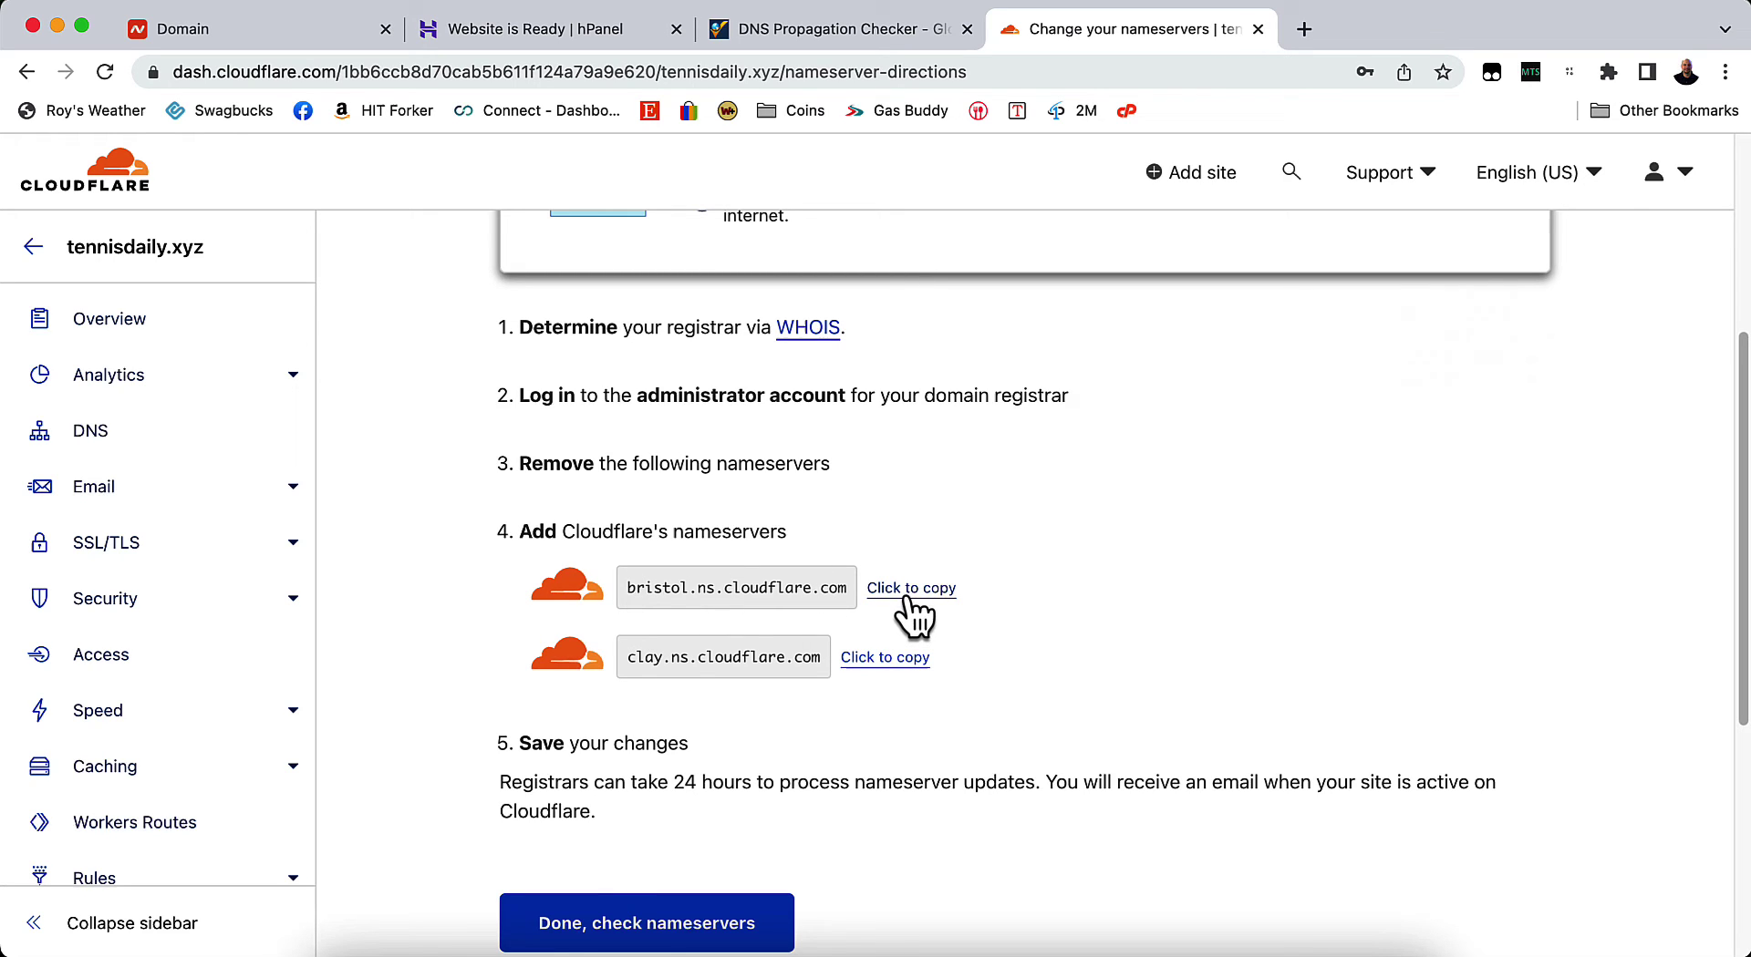
pyautogui.click(950, 597)
# Step: In Namecheap, replace ns1.dns-parking.com with the copied bristol.ns.cloudflare.com
pyautogui.click(266, 32)
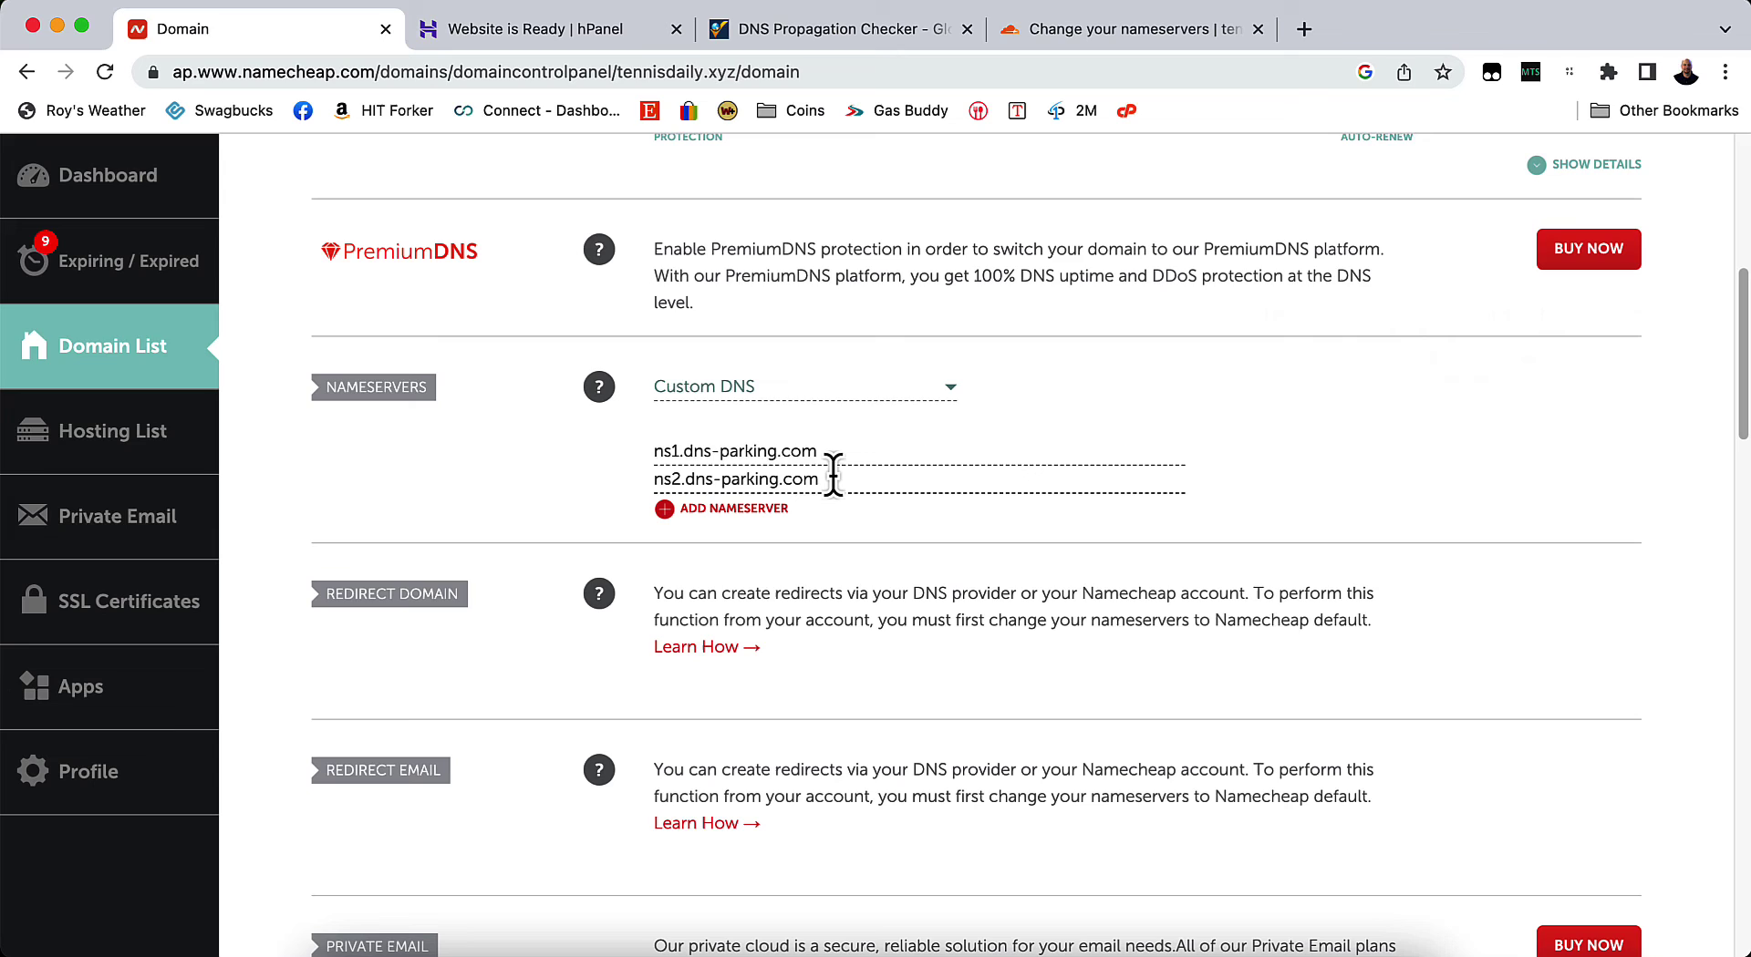
pyautogui.moveTo(824, 450); pyautogui.dragTo(589, 453)
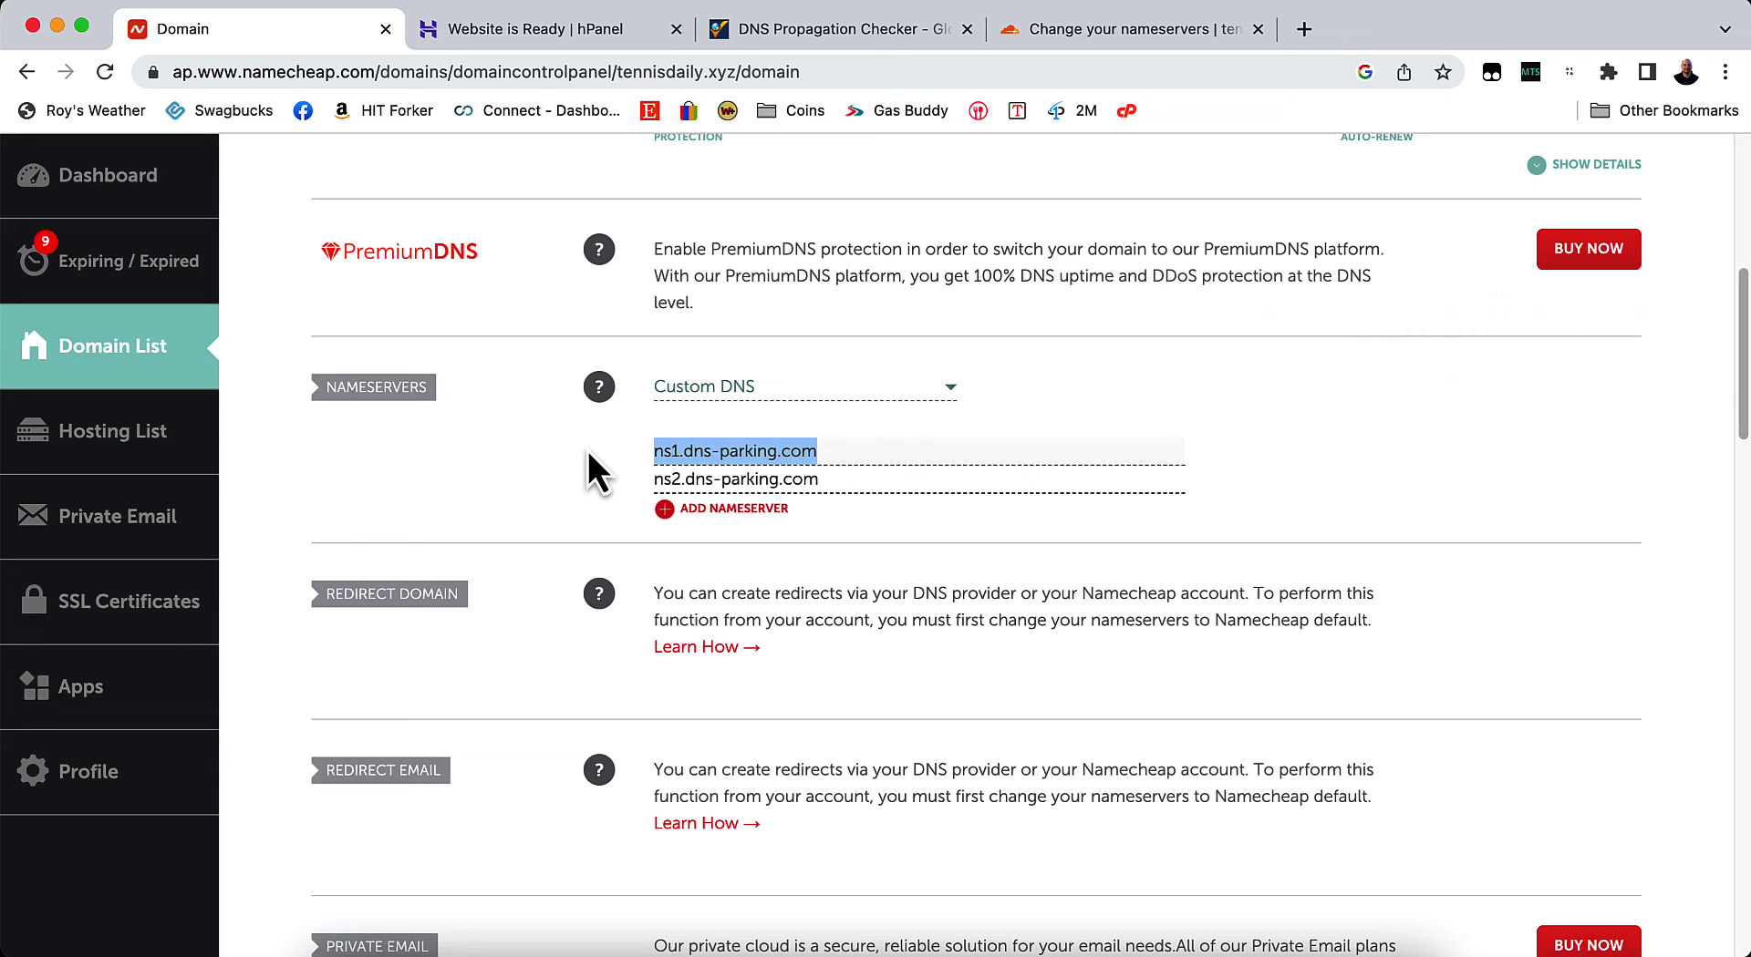
pyautogui.press('super+v')
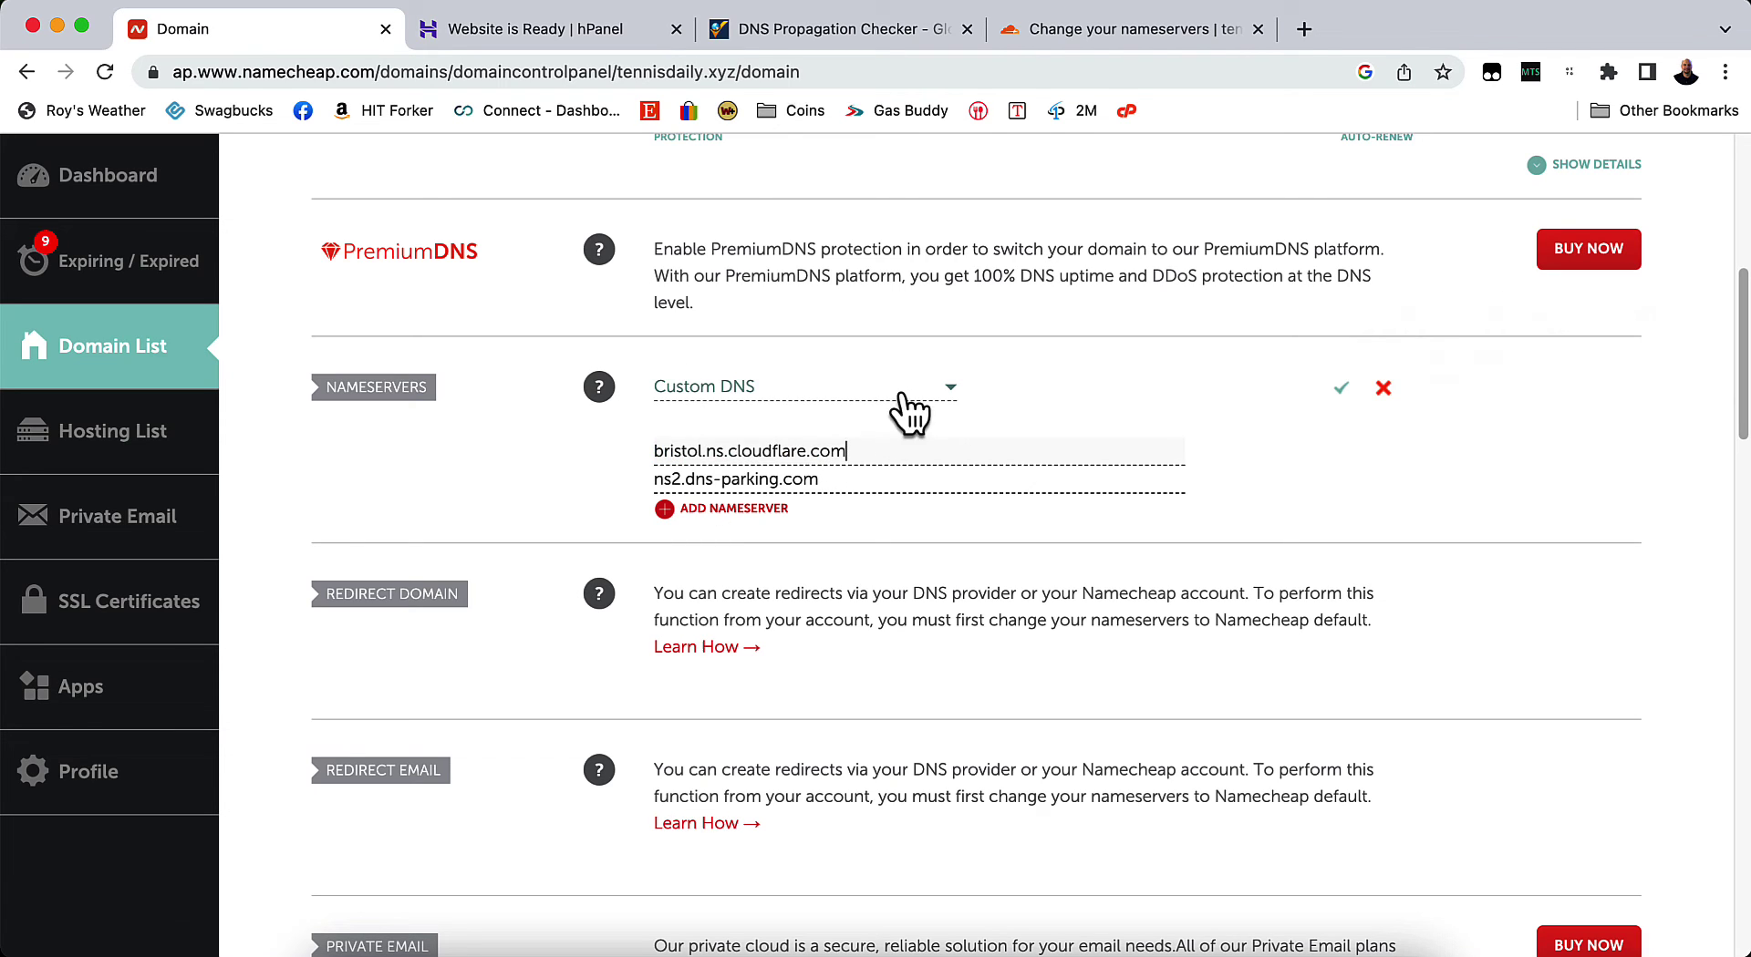
# Step: Copy clay.ns.cloudflare.com from Cloudflare, paste it over ns2.dns-parking.com, and save
pyautogui.click(1128, 34)
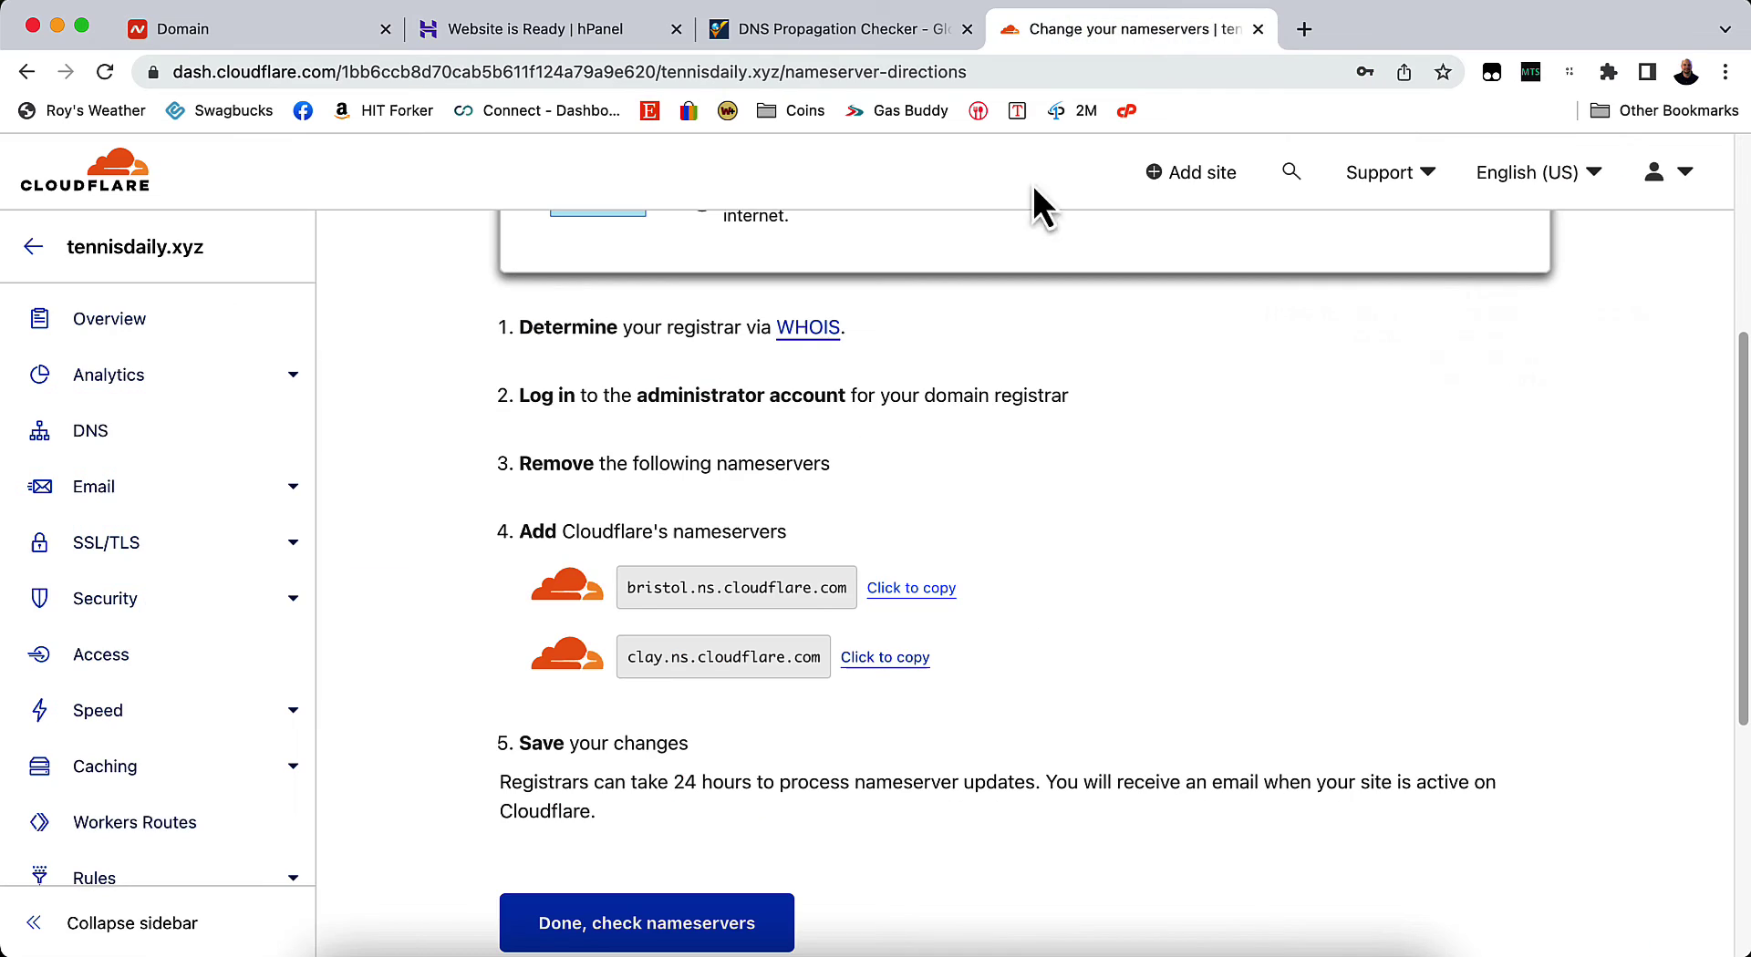
pyautogui.click(886, 658)
pyautogui.click(267, 27)
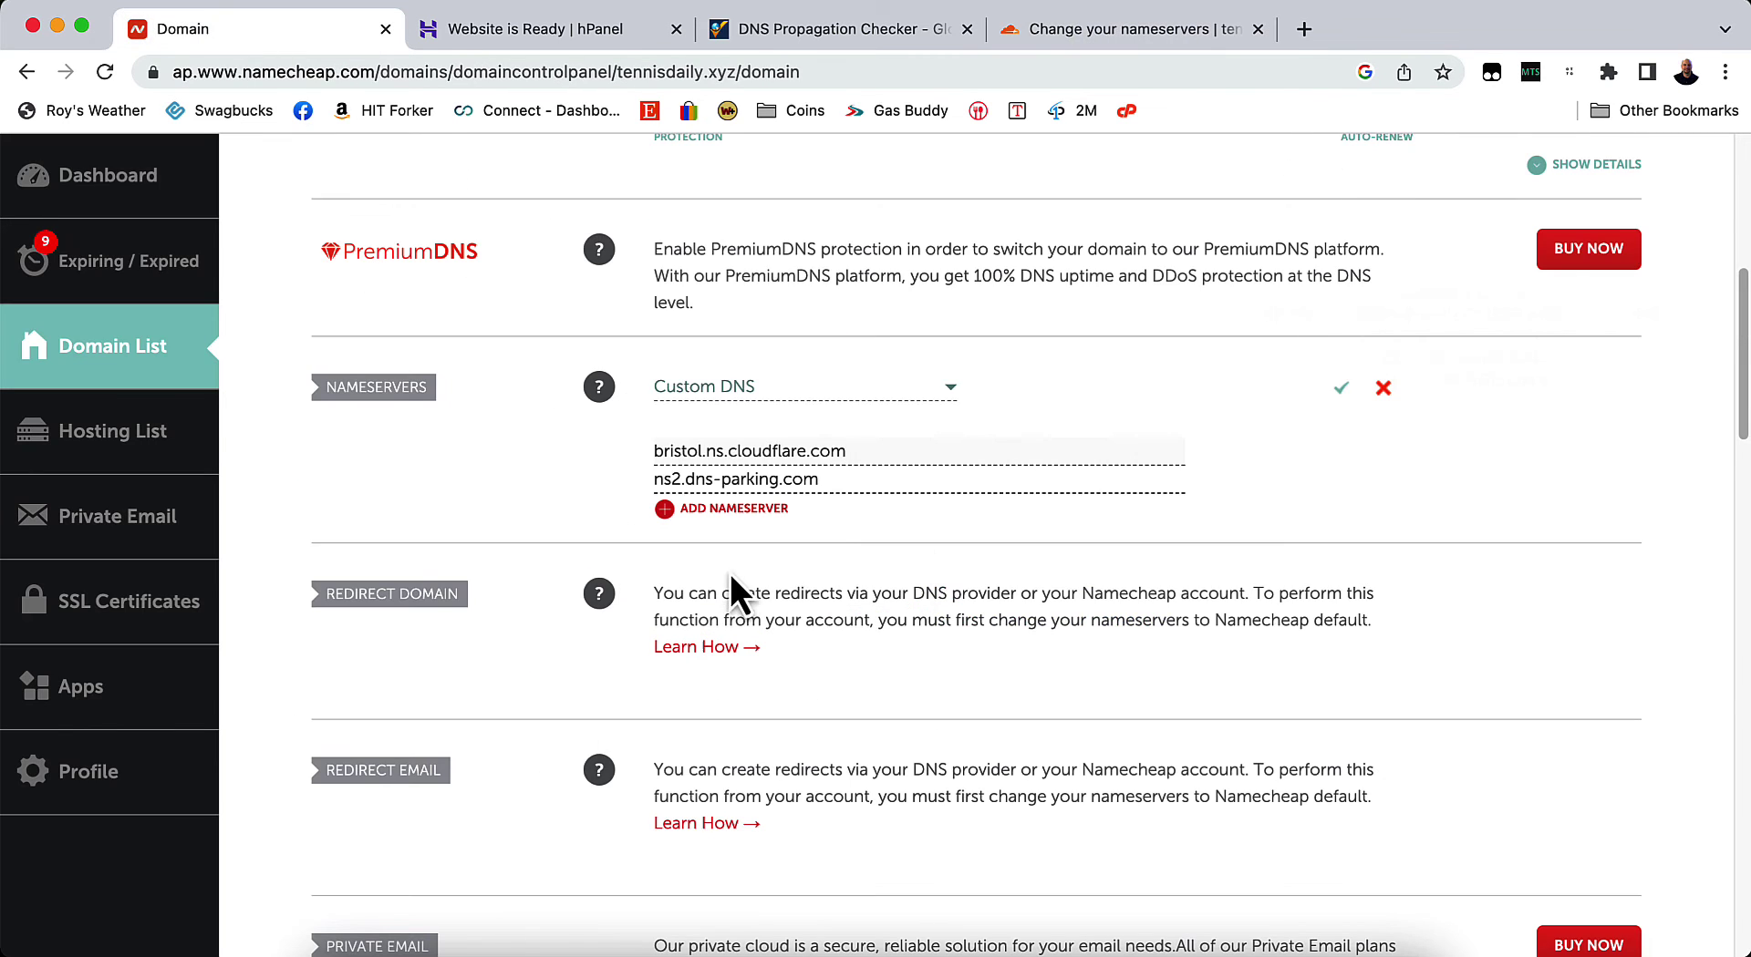
pyautogui.moveTo(831, 490); pyautogui.dragTo(550, 457)
pyautogui.press('super+v')
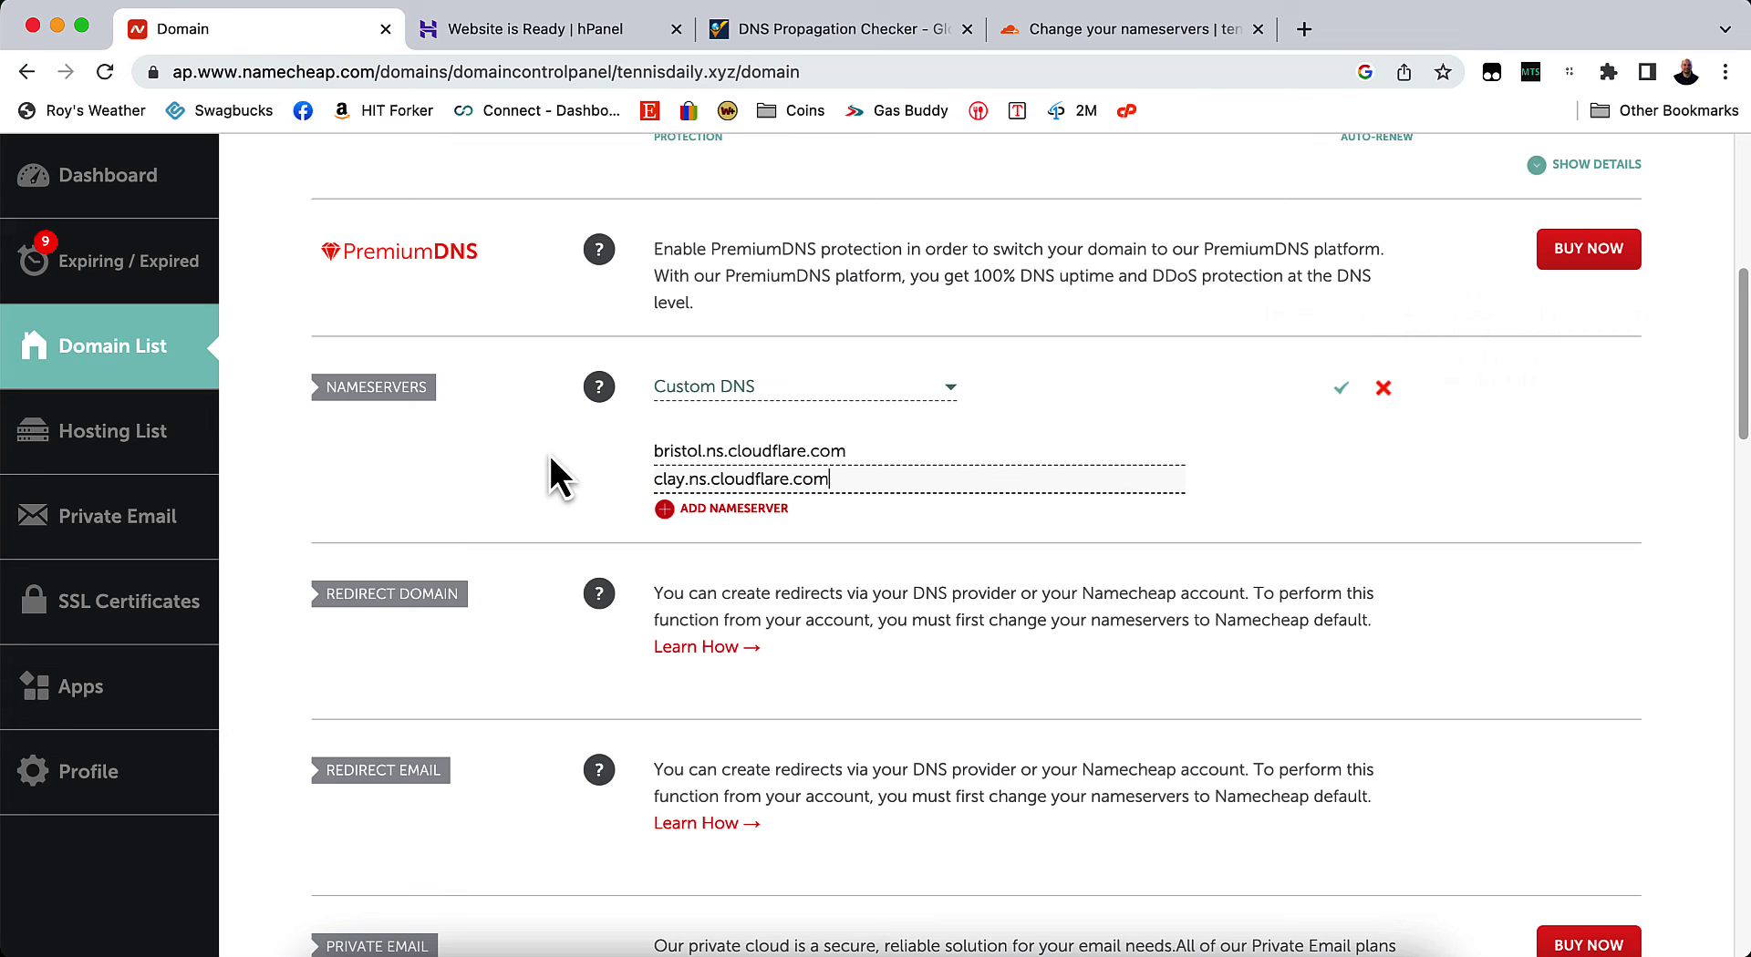
pyautogui.click(1341, 391)
# Step: Back in Cloudflare, confirm with 'Done, check nameservers' to reach tennisdaily.xyz's Quick Start Guide
pyautogui.click(1054, 40)
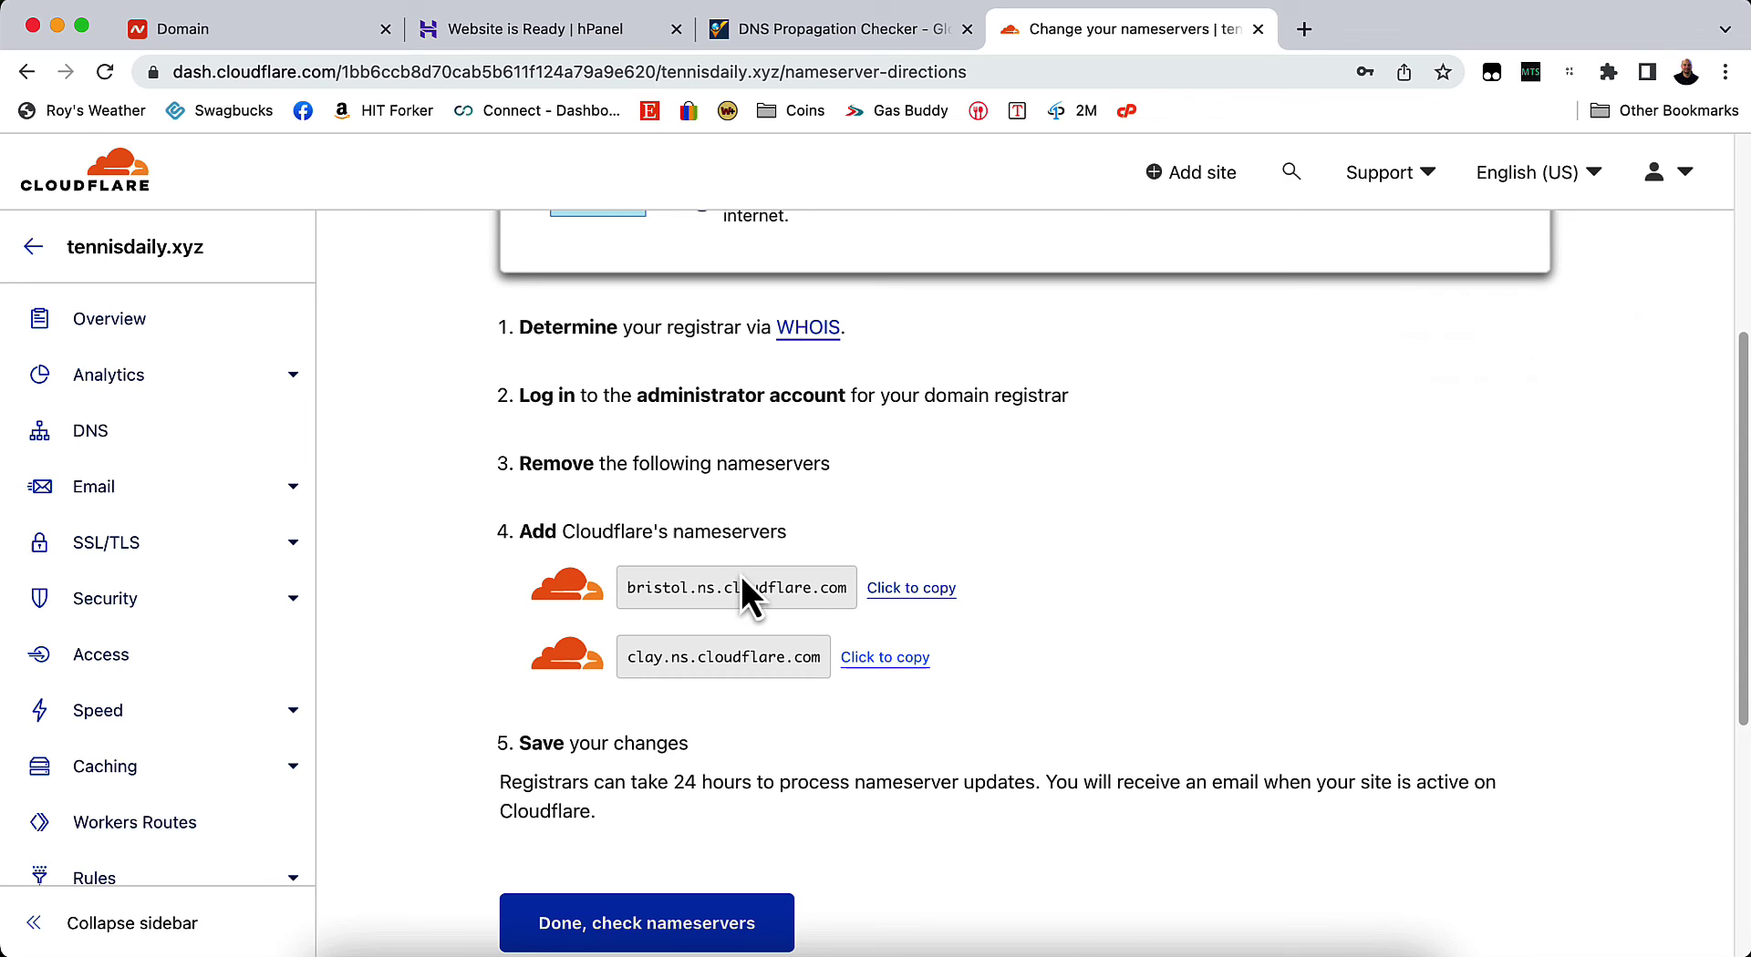
pyautogui.scroll(-1, 911, 722)
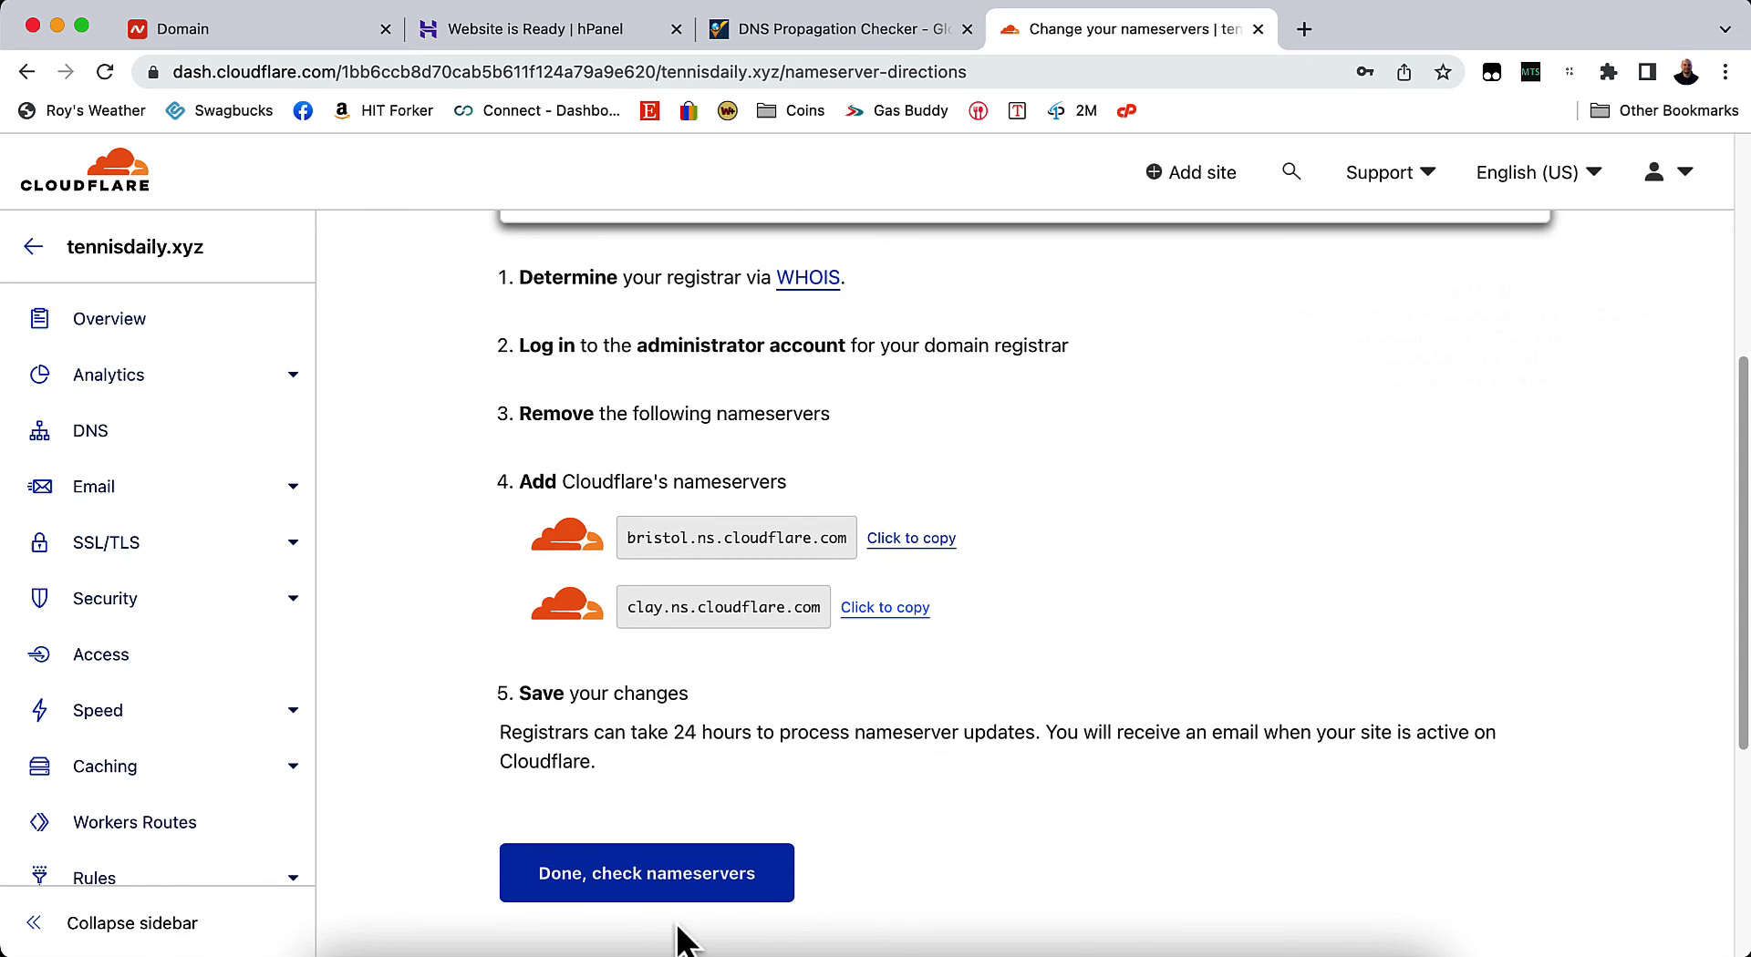
pyautogui.click(720, 894)
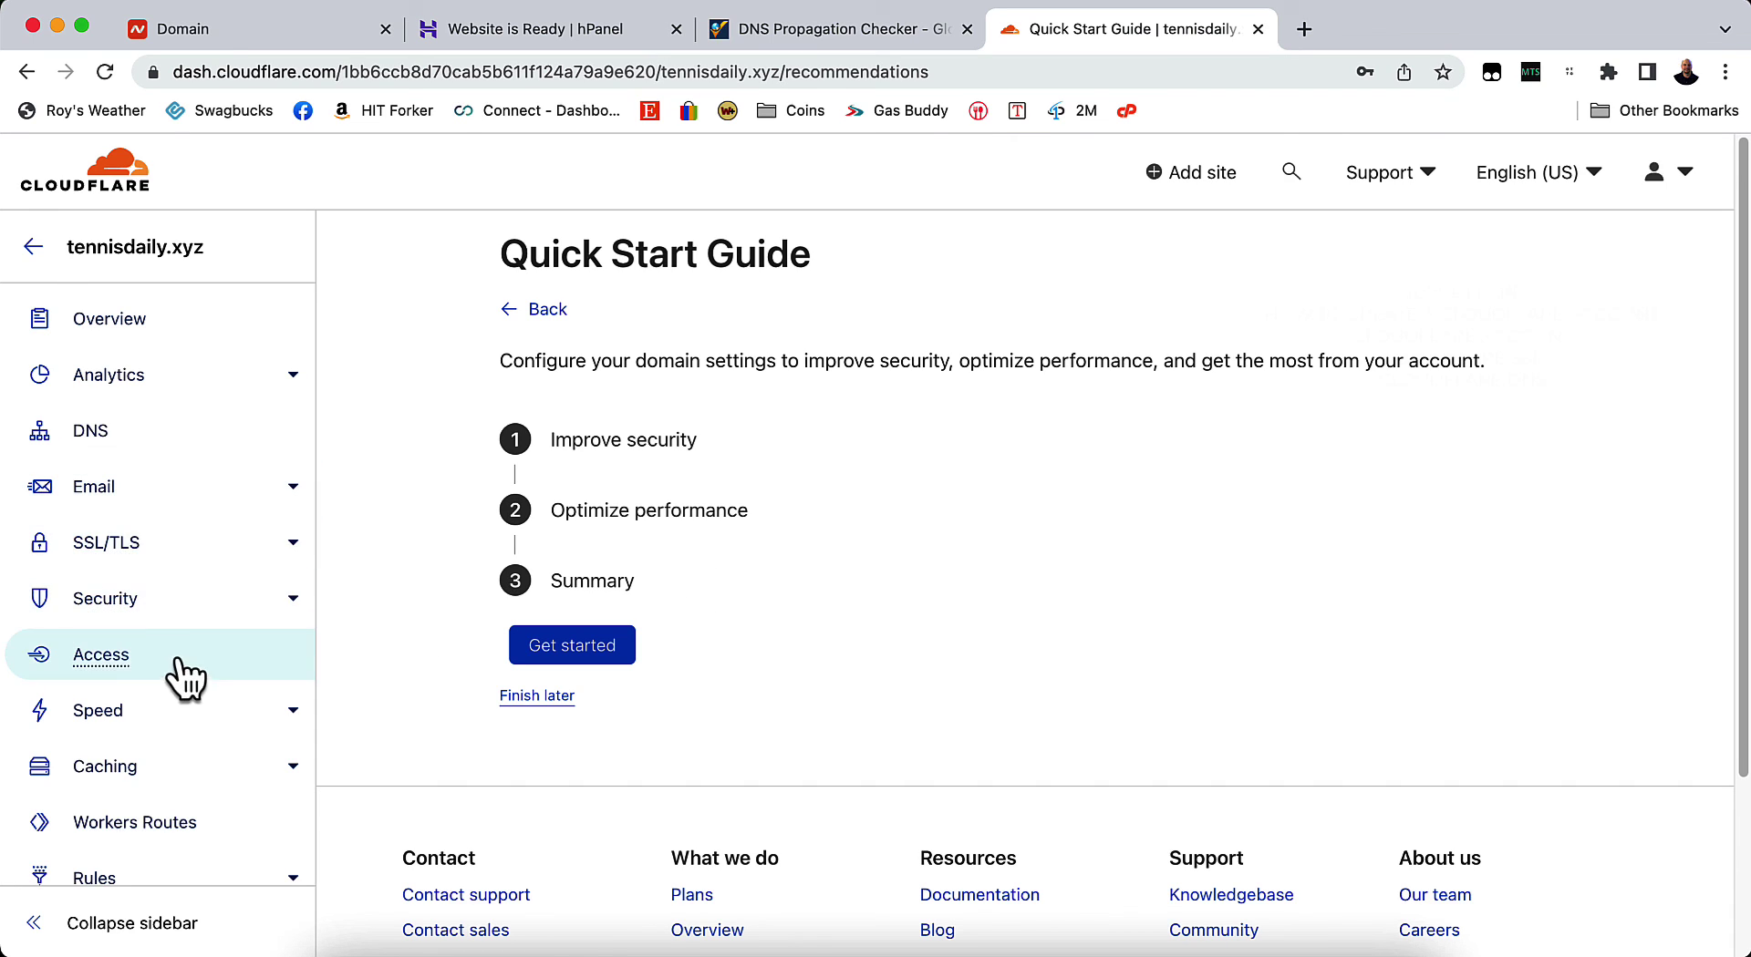
# Step: Switch tennisdaily.xyz's SSL/TLS encryption mode from Full to Flexible on the Overview page
pyautogui.click(119, 552)
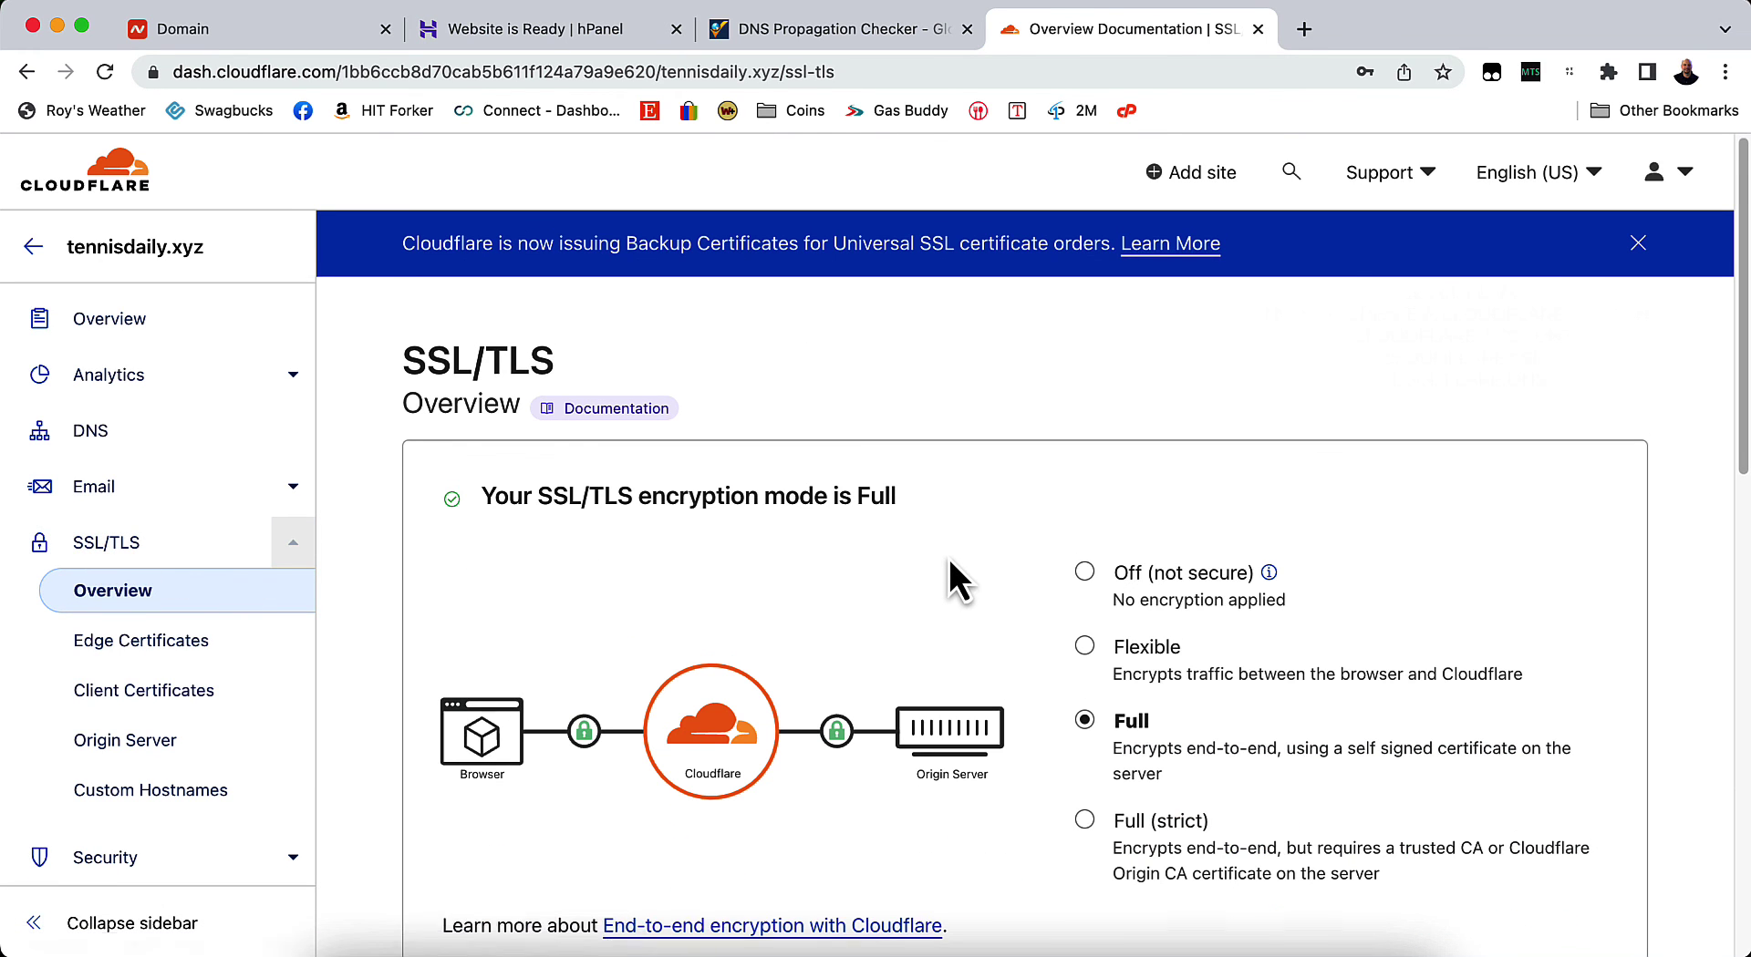
pyautogui.scroll(-2, 949, 558)
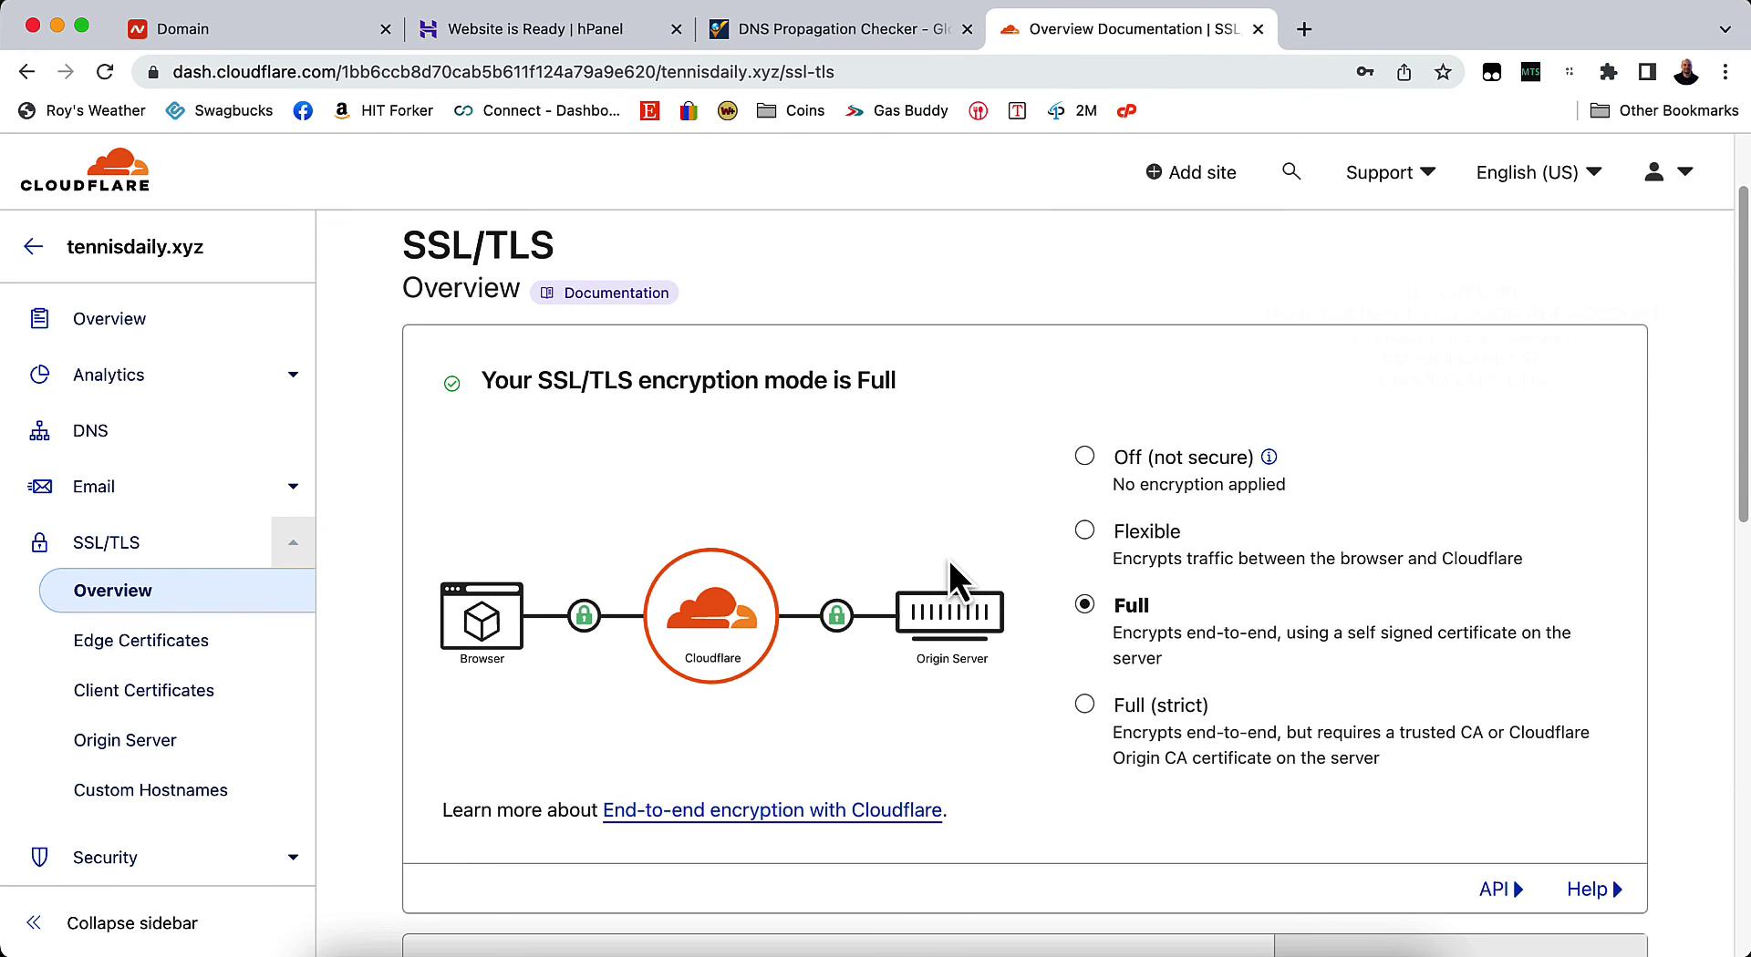
pyautogui.click(1084, 530)
pyautogui.click(1085, 538)
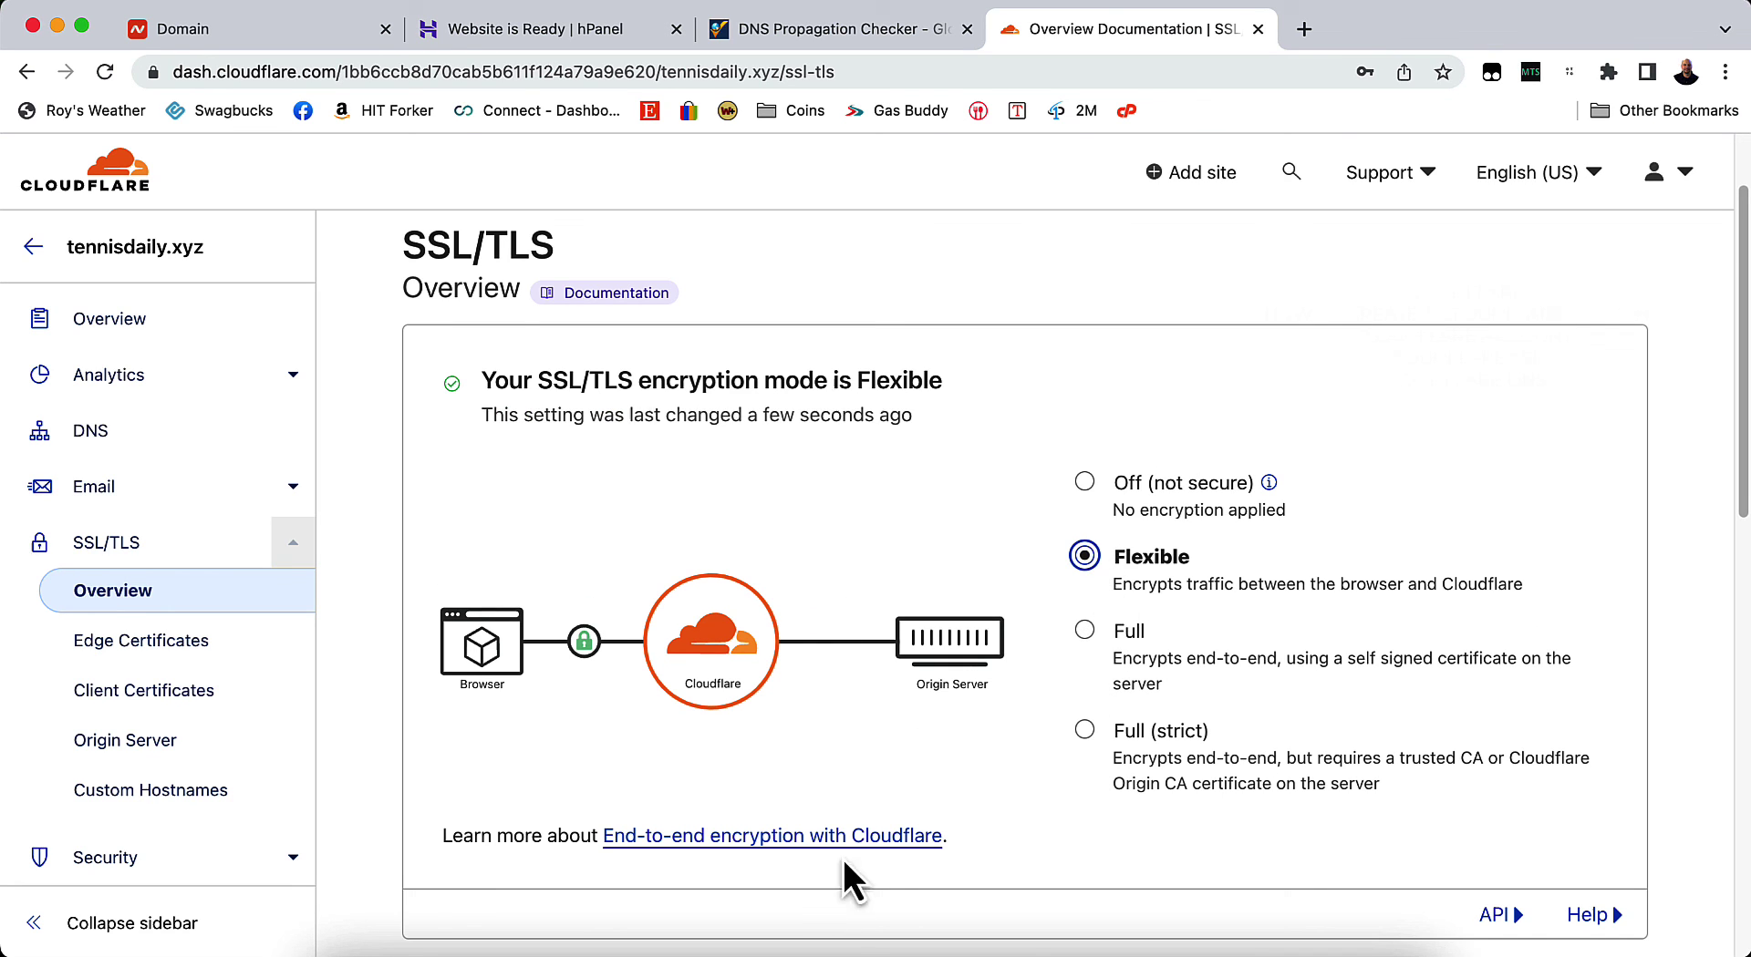
pyautogui.scroll(-3, 990, 629)
pyautogui.scroll(-10, 935, 597)
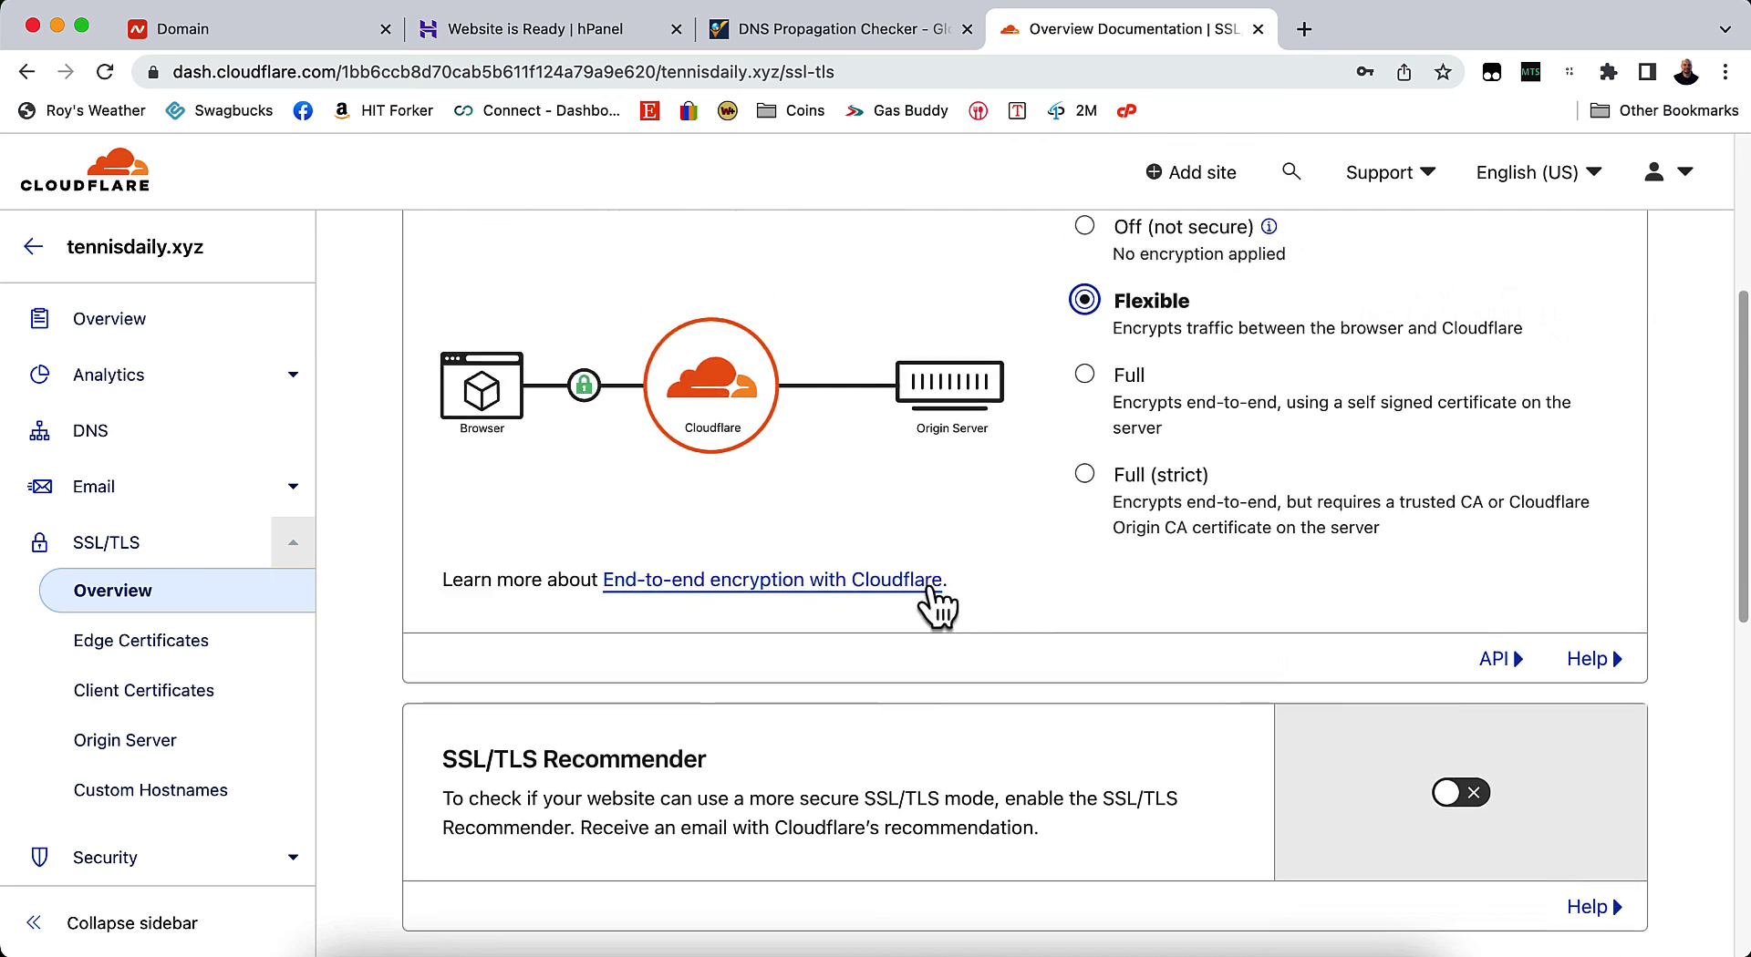
pyautogui.scroll(12, 932, 594)
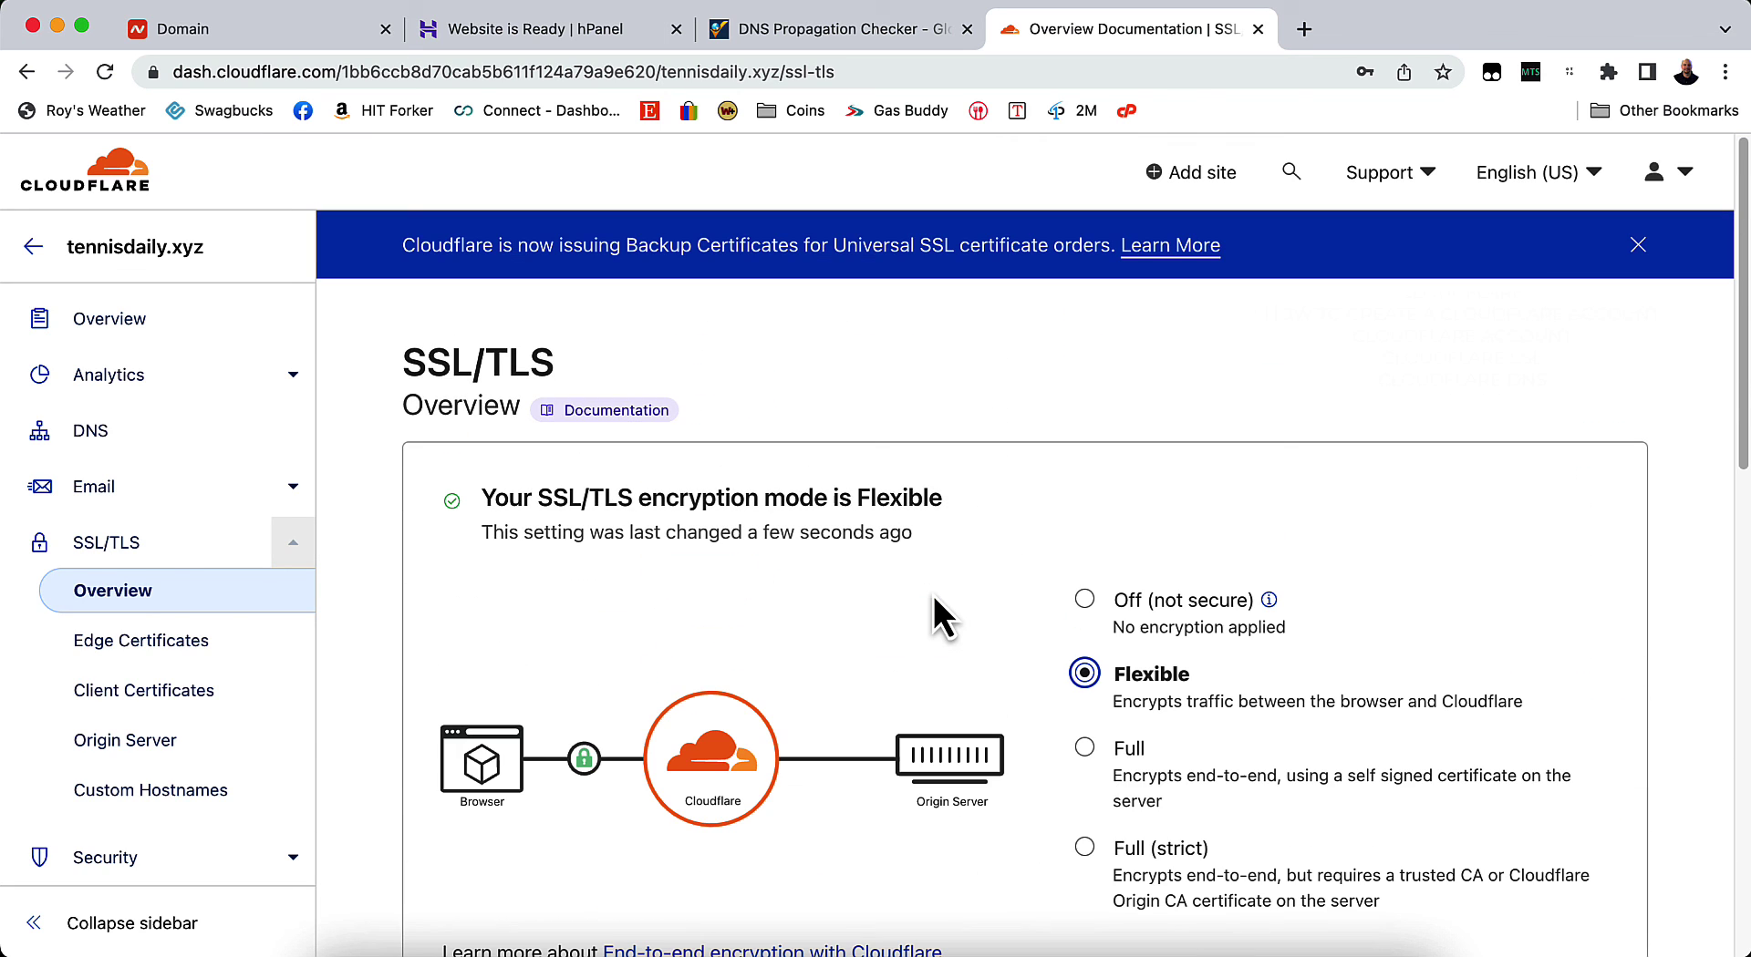